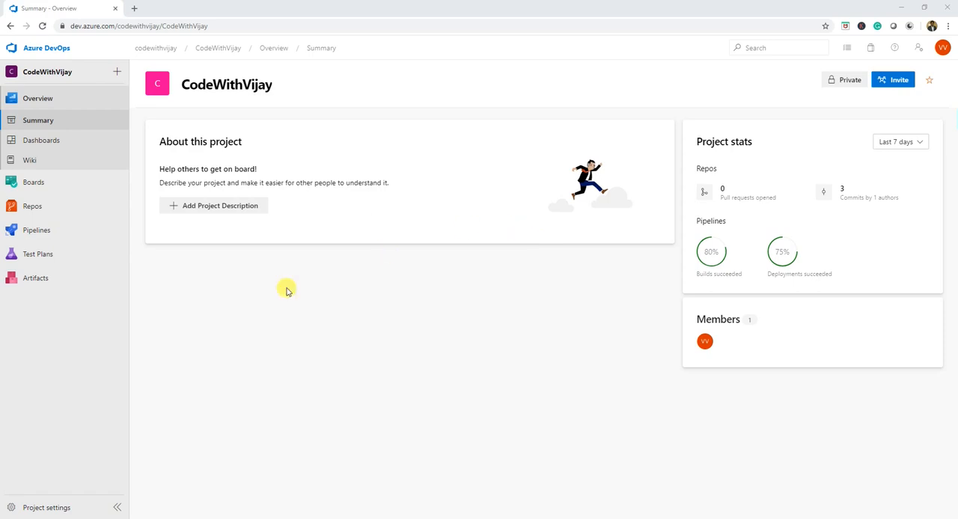
- Start adding a new agent pool of the Self-hosted type in the project settings
click(34, 511)
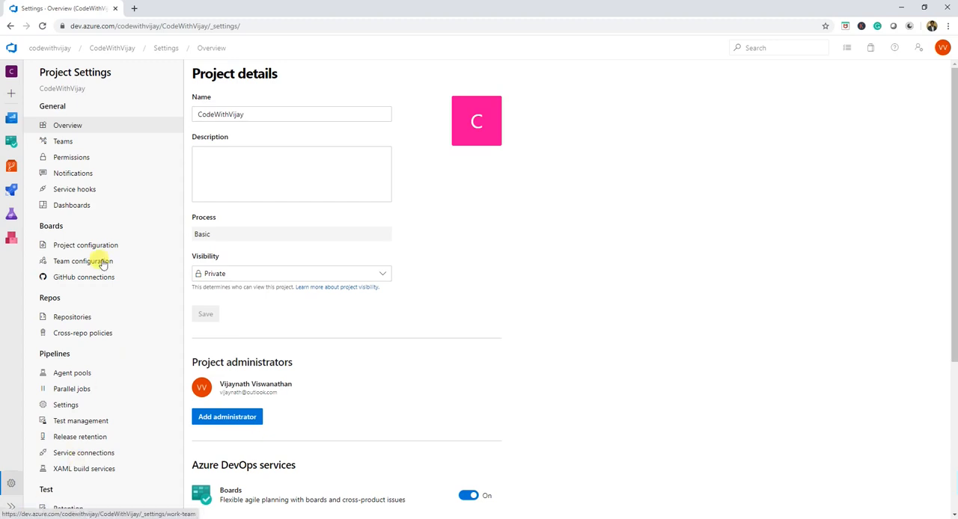
click(79, 373)
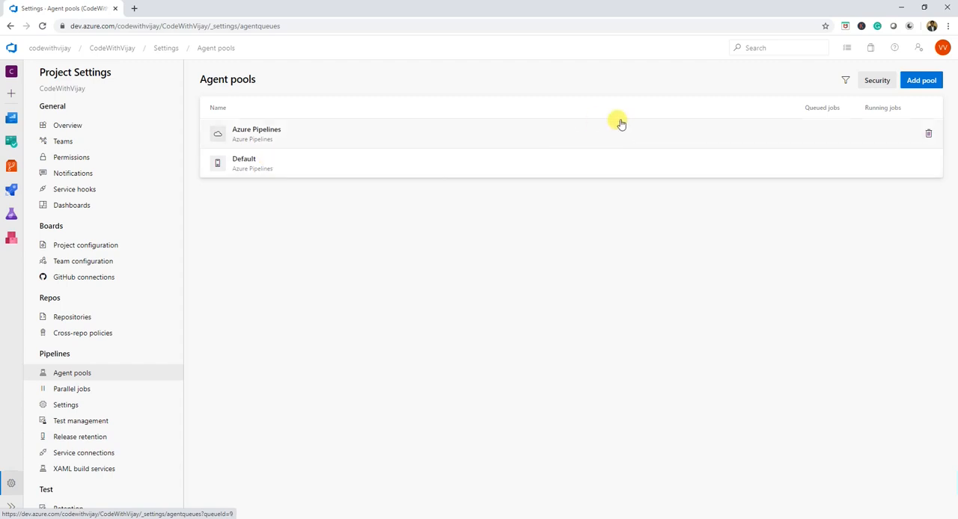
click(914, 87)
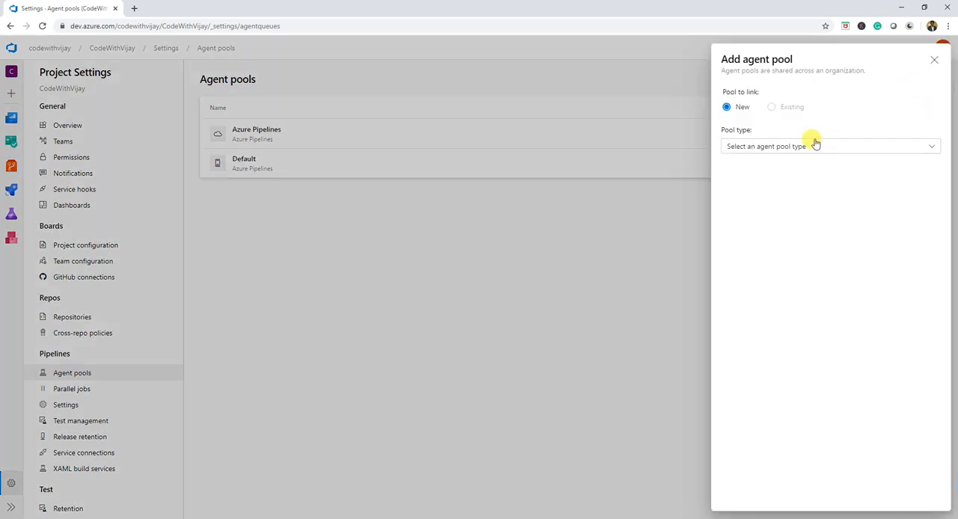
click(816, 145)
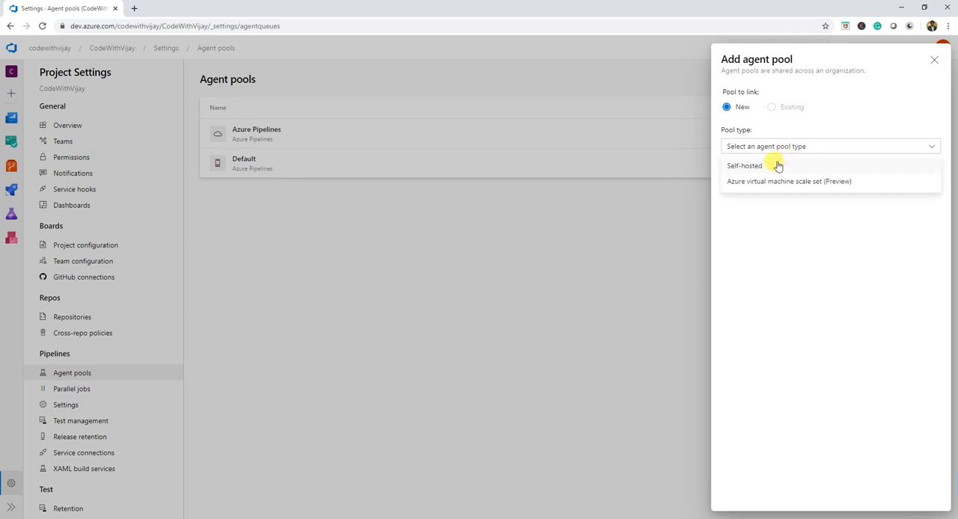
click(777, 167)
- Name the new pool CodeWithVijay, describe it as "A custom pool", and create it
click(754, 189)
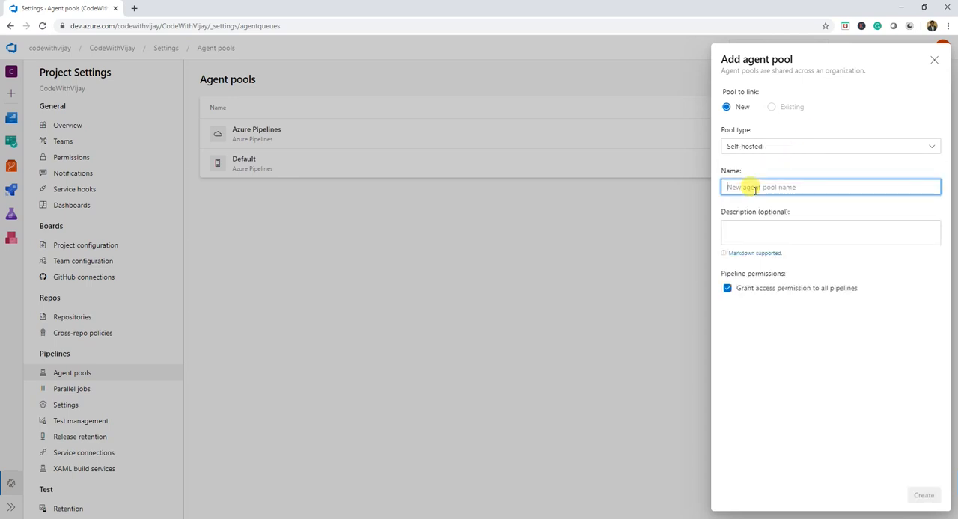
text(CodeWithVijay)
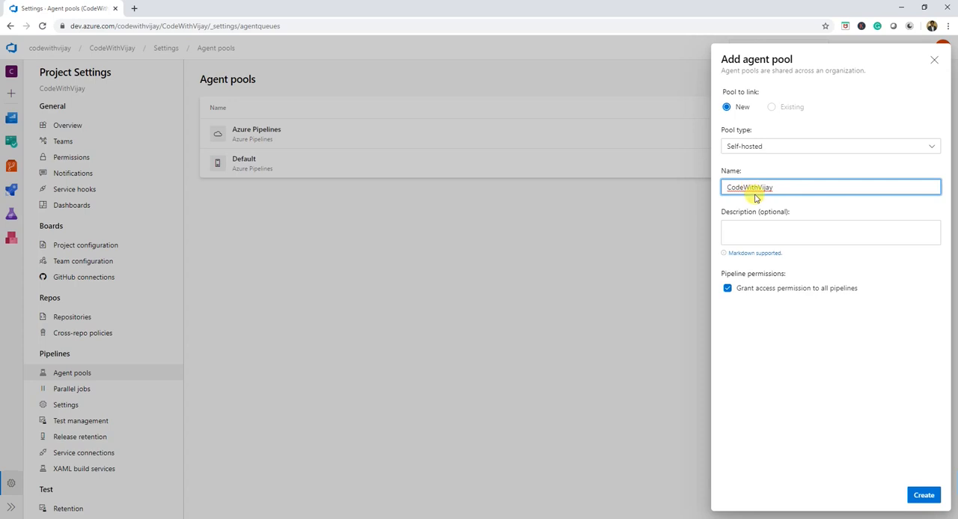
click(750, 229)
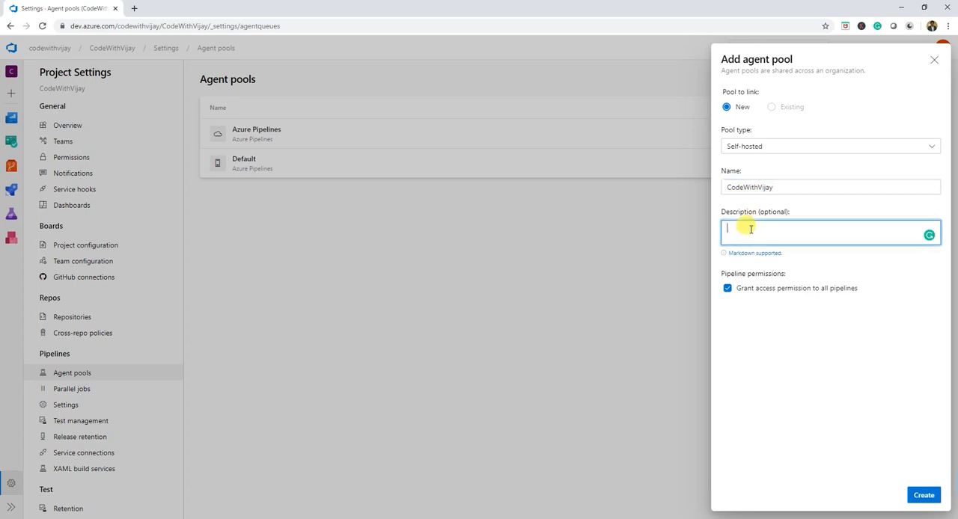
text(A)
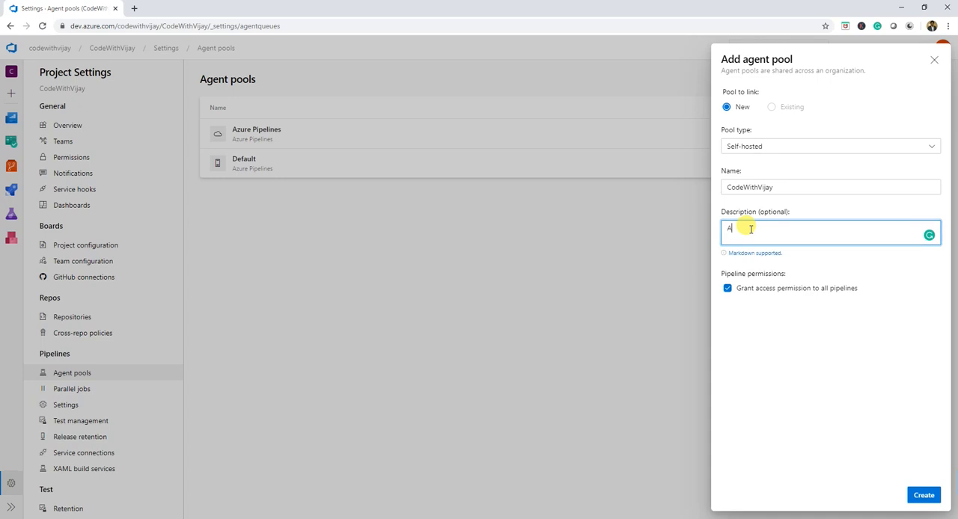
text( custom pool)
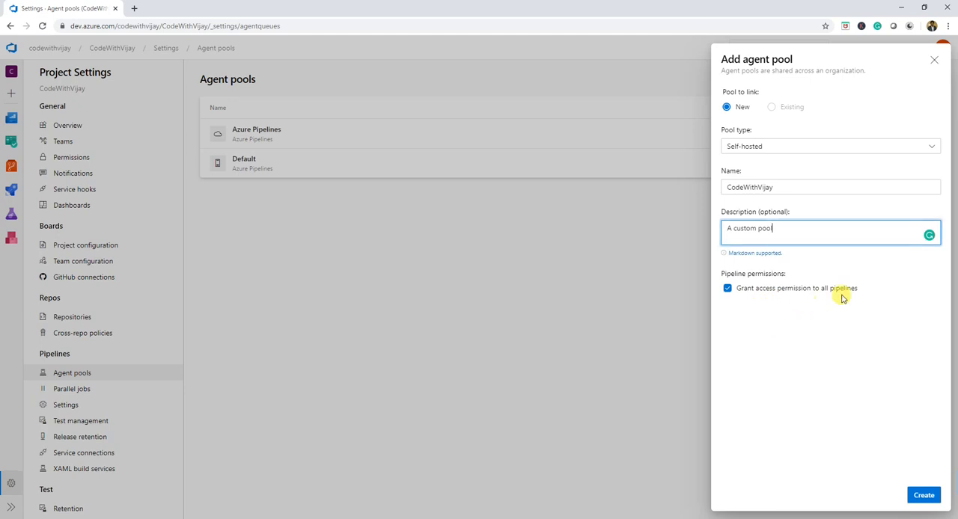
click(920, 495)
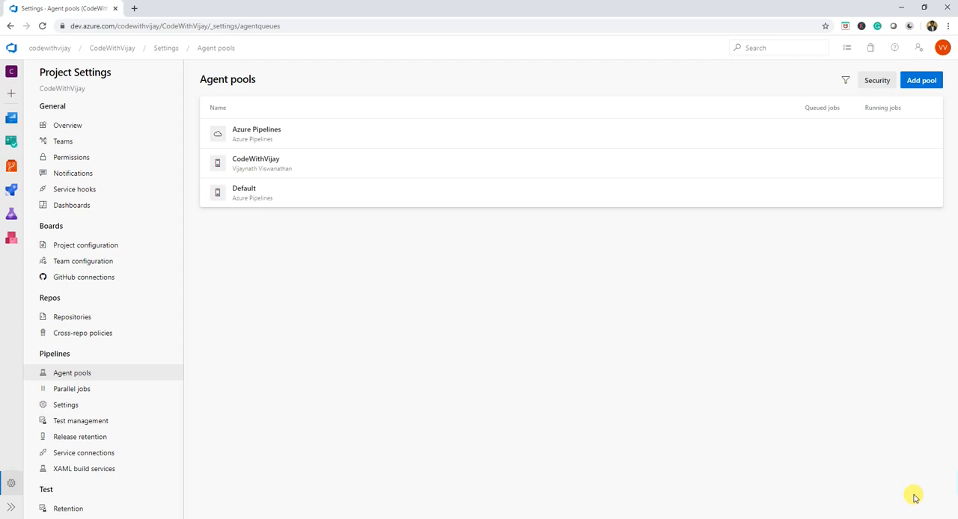
- Download the Windows x64 agent for the CodeWithVijay pool and save vsts-agent-win-x64-2.169.1.zip in the Desktop's Agent folder
click(262, 170)
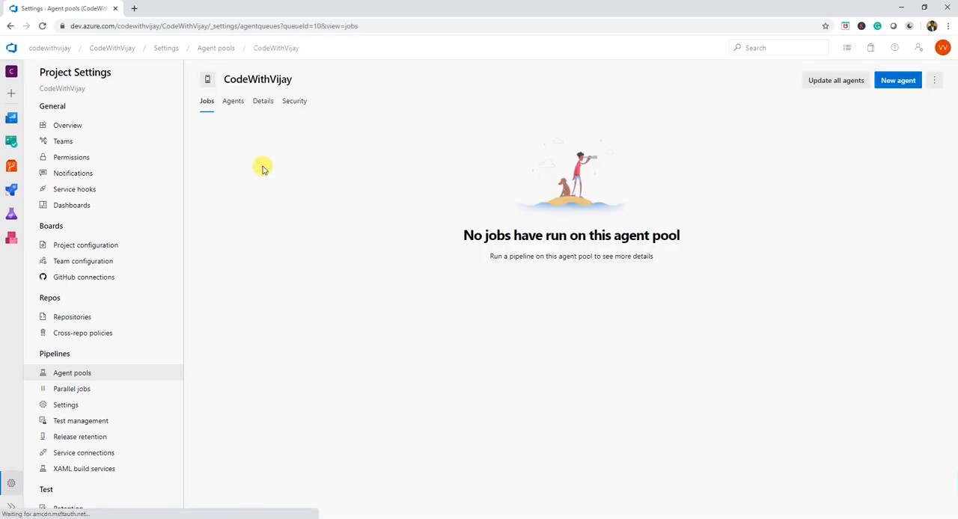
click(895, 85)
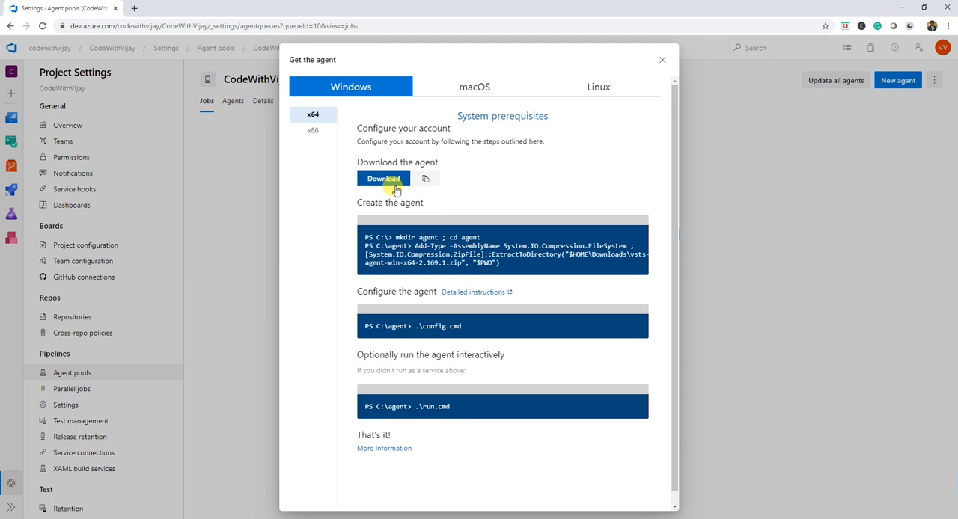
click(379, 182)
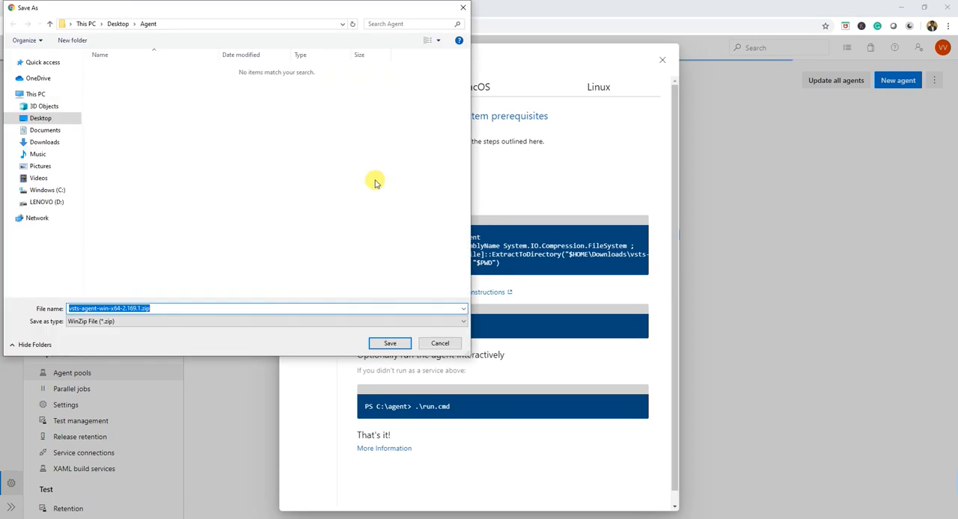
click(390, 343)
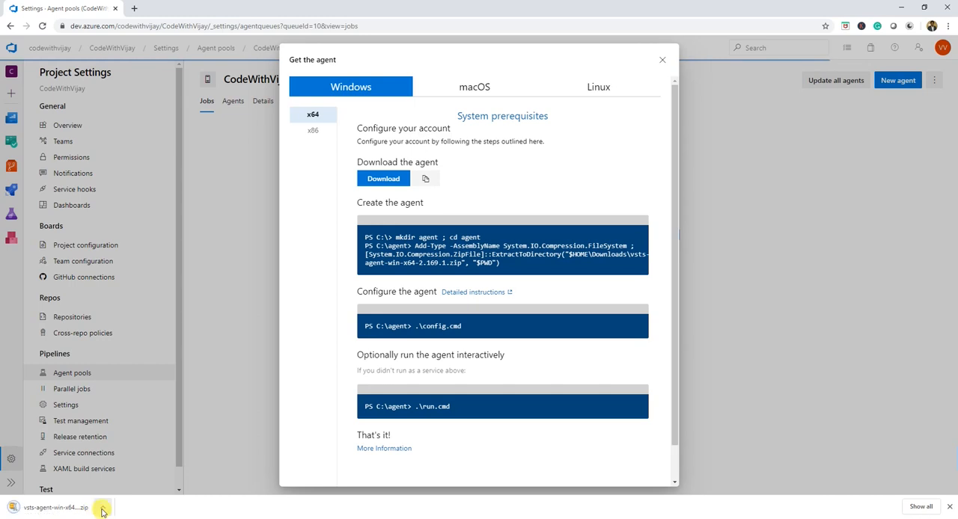
- Show the downloaded agent archive in its folder and extract it to a vsts-agent-win-x64-2.169.1 folder
click(103, 508)
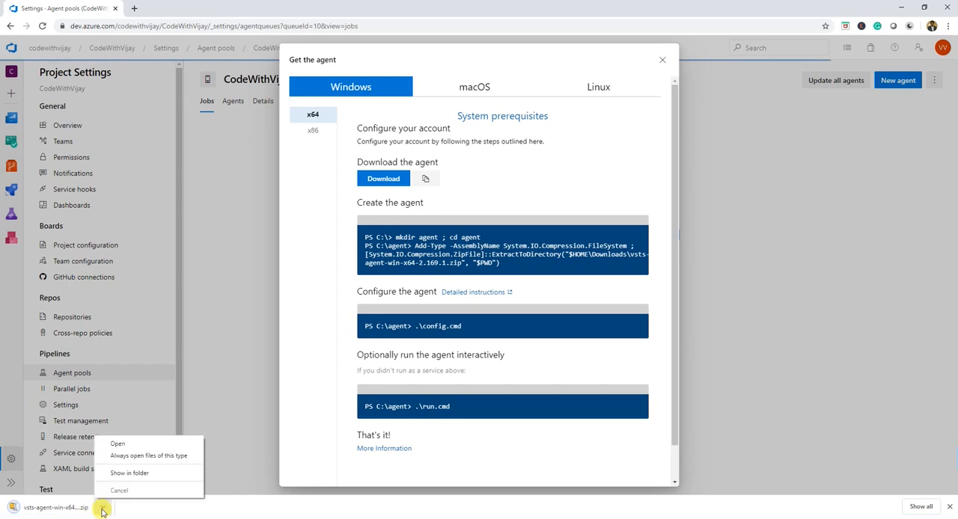
click(131, 473)
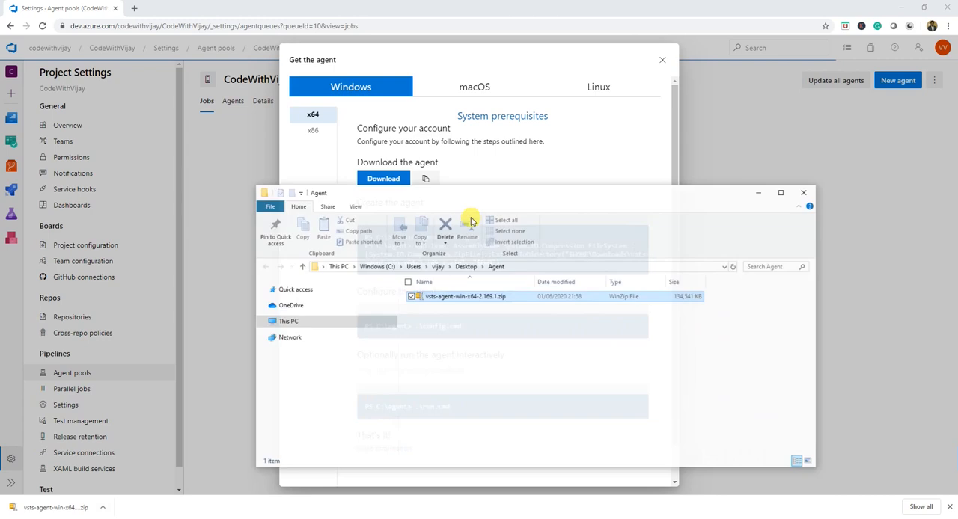
right_click(444, 300)
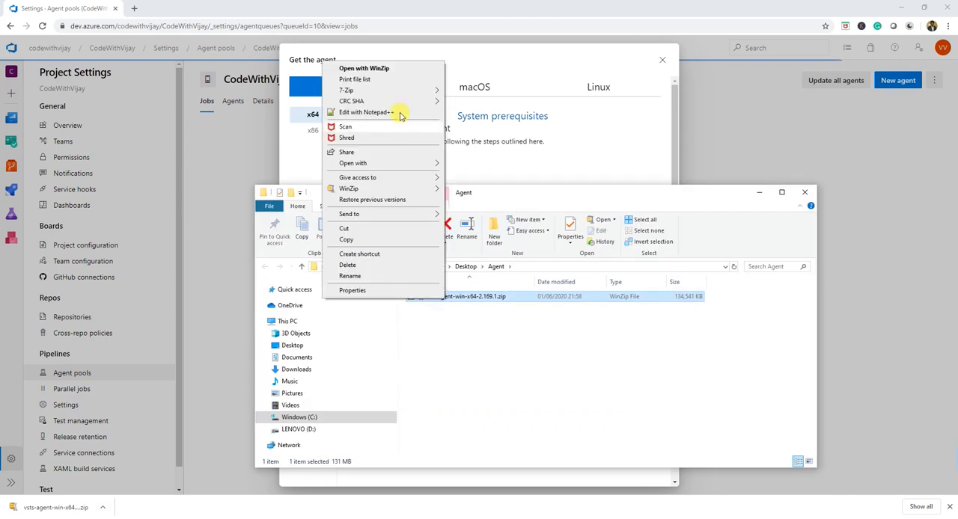
mouse_move(419, 91)
click(512, 135)
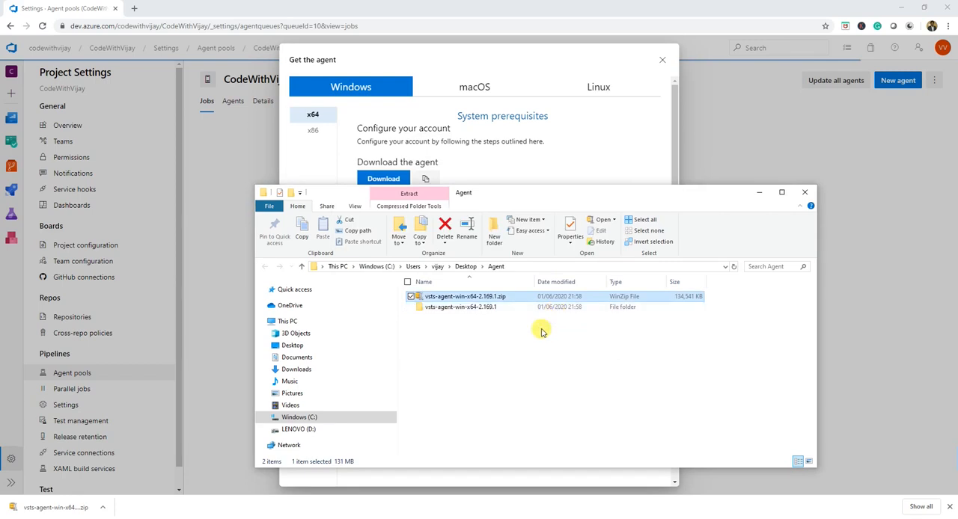
- Open a command prompt in the extracted vsts-agent-win-x64-2.169.1 folder and run the config command
double_click(471, 307)
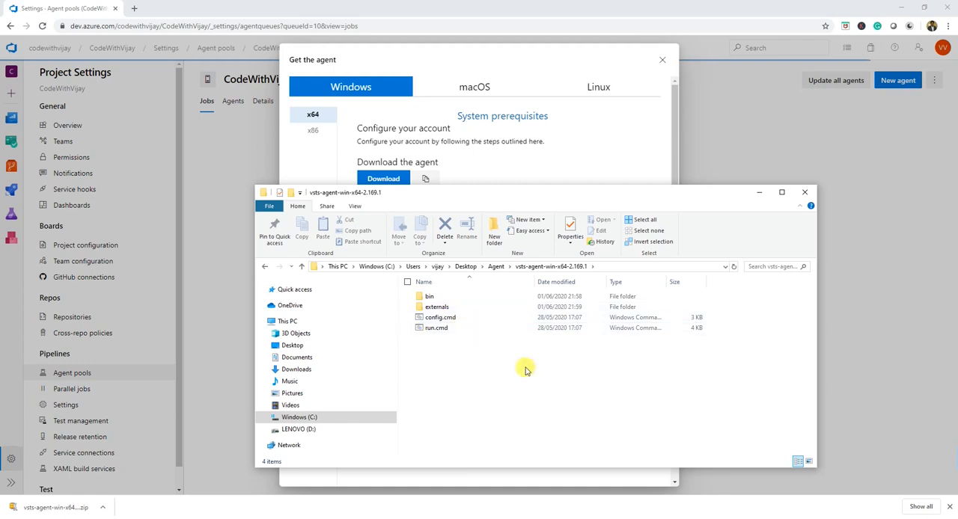
click(609, 266)
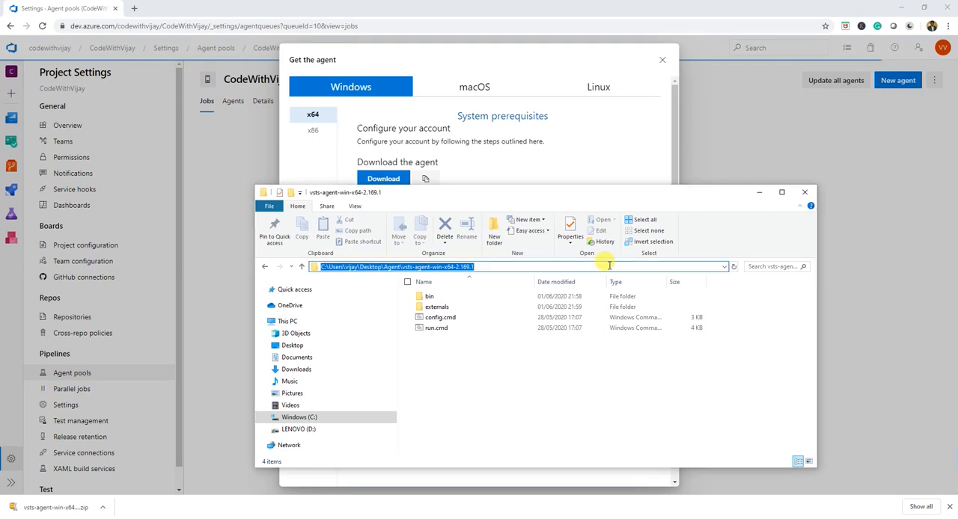
text(cmd)
key(Return)
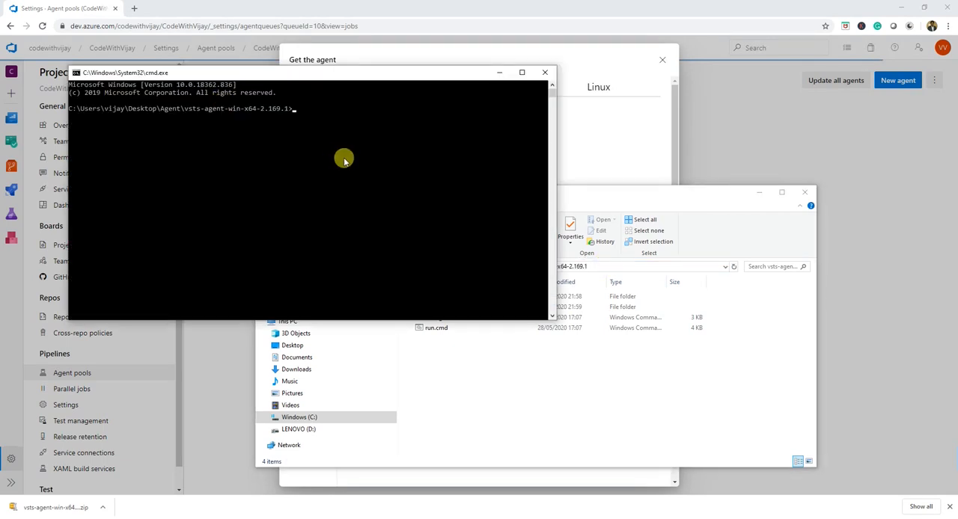
text(config)
key(Return)
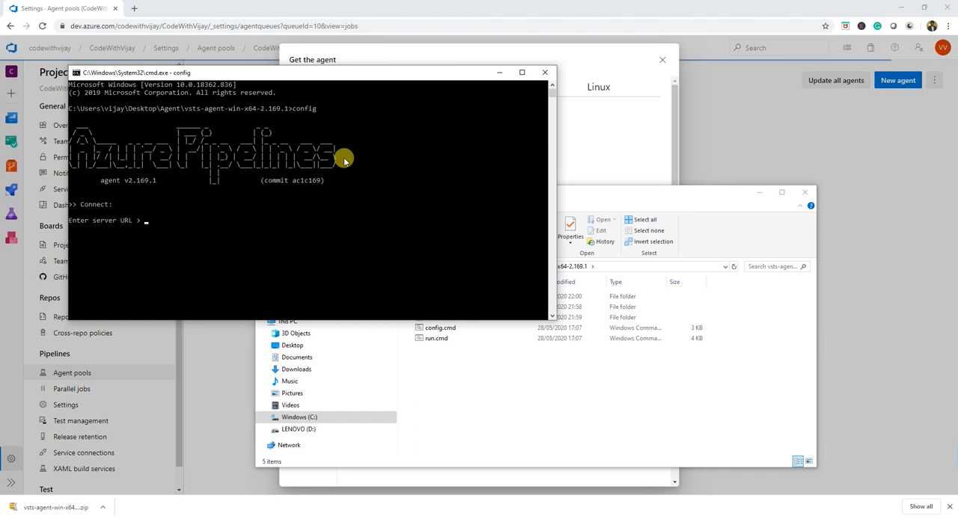
click(181, 26)
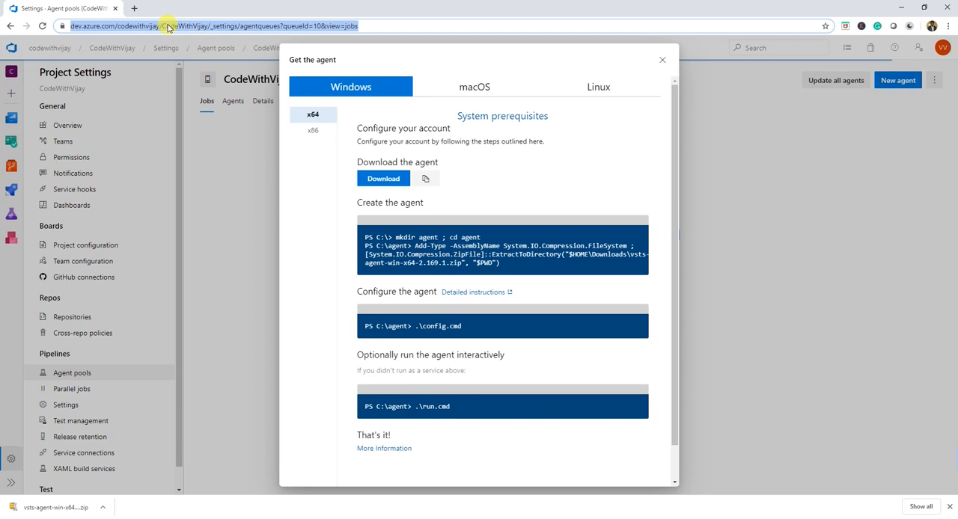
click(161, 26)
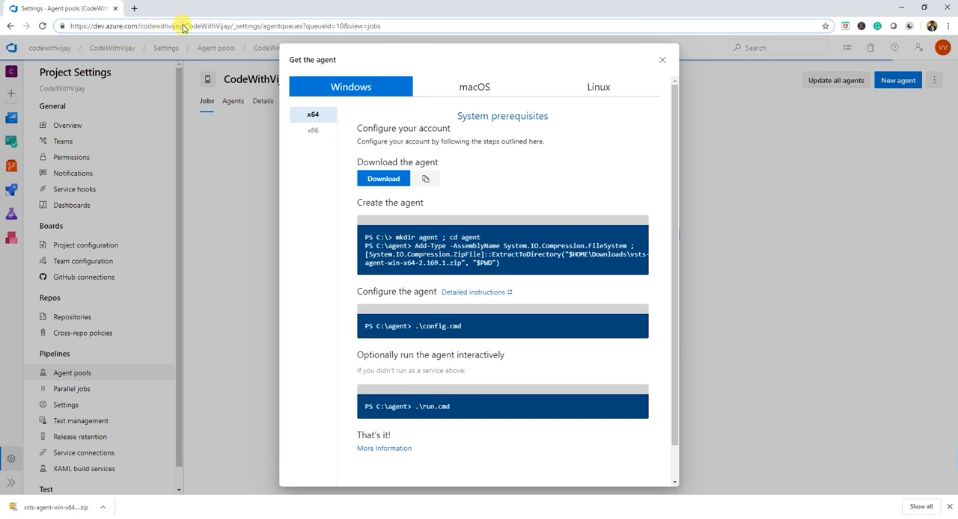
drag(183, 26, 69, 27)
key(ctrl+c)
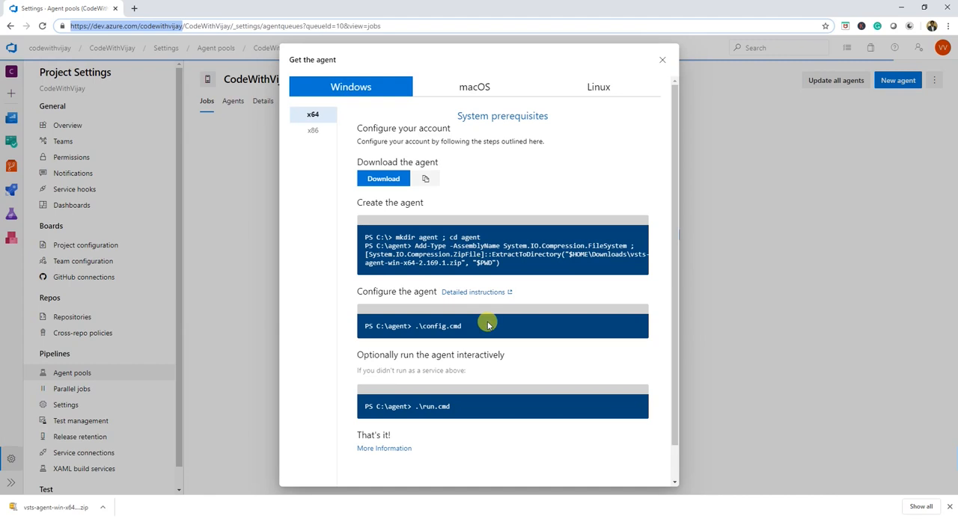
key(alt+Tab)
key(ctrl+v)
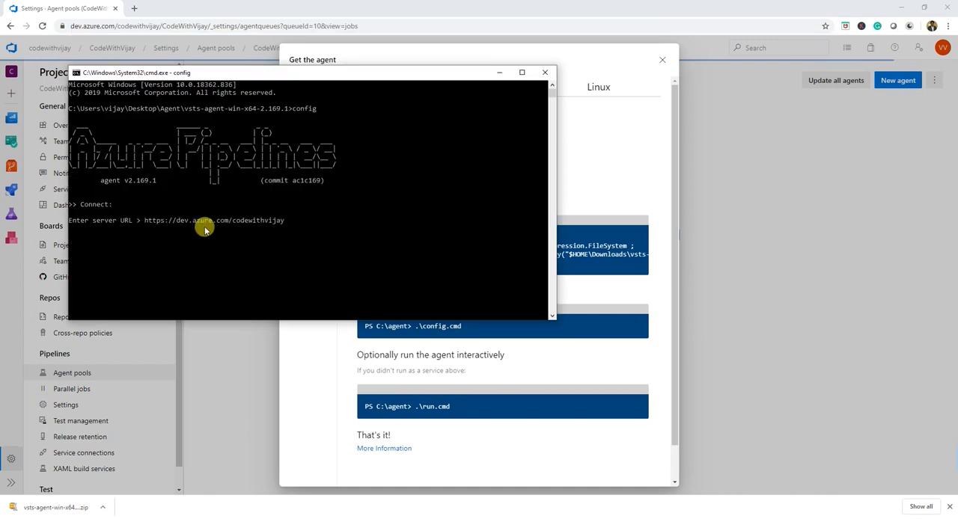
key(Return)
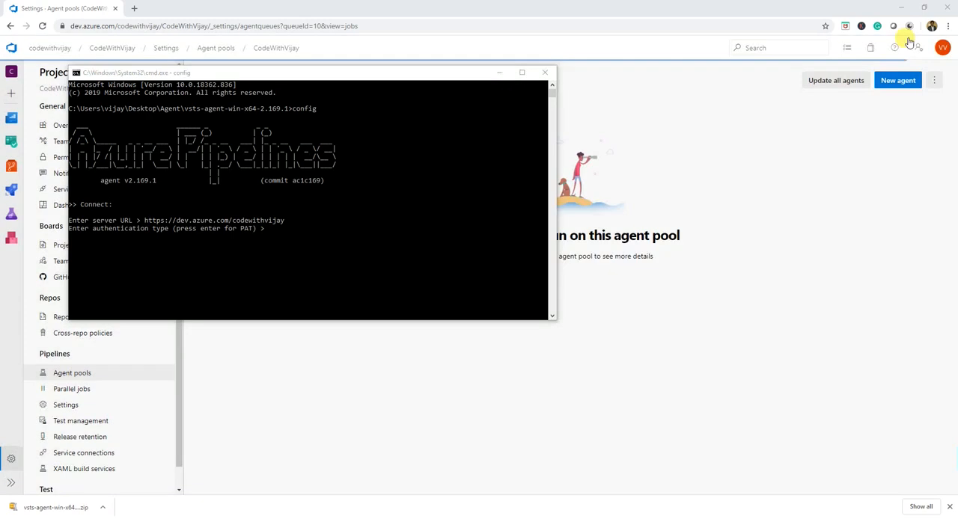
- Start a new personal access token in the Azure DevOps user settings and name it CustomAzureAgent
click(917, 51)
click(918, 50)
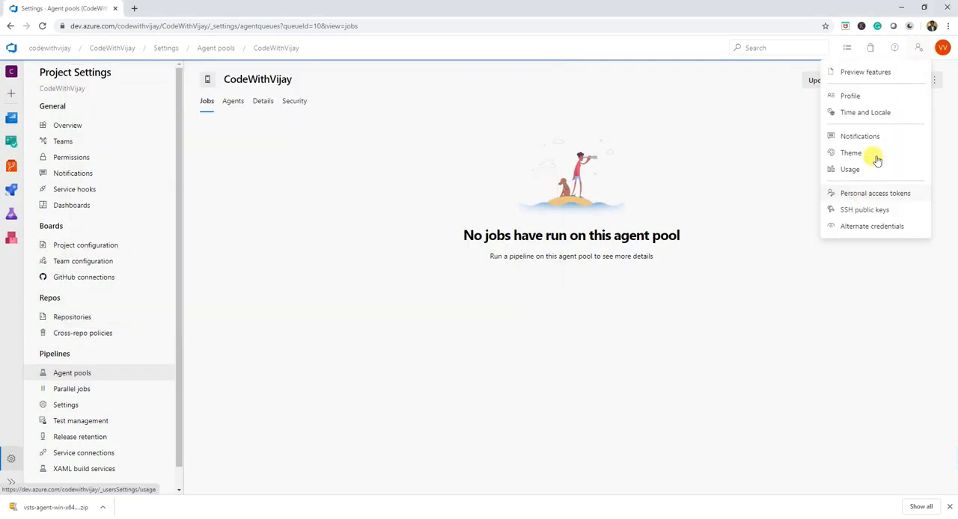
click(872, 194)
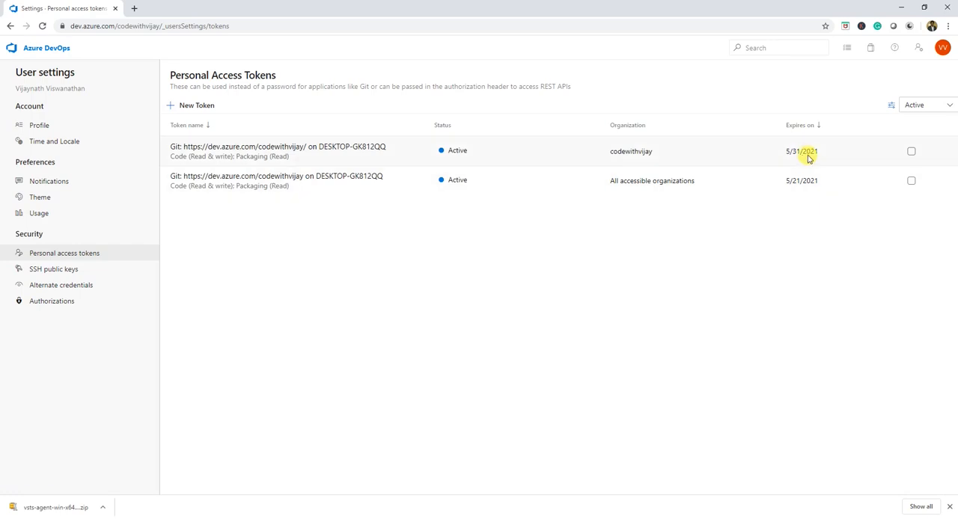
click(203, 105)
click(686, 97)
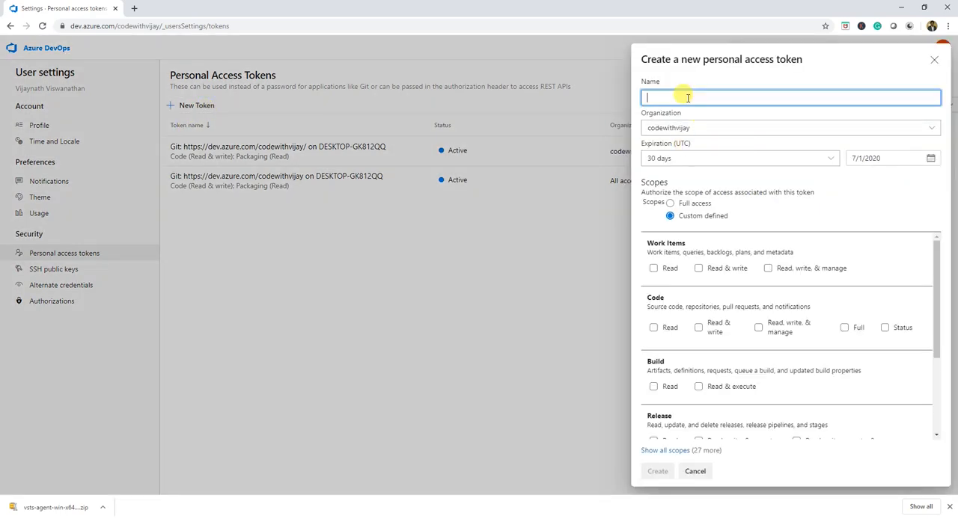
text(C)
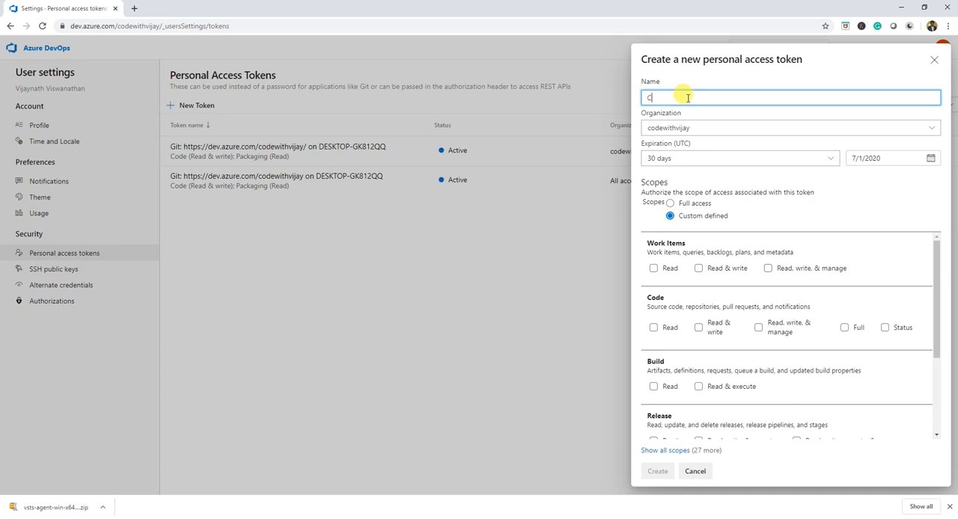
text(ust)
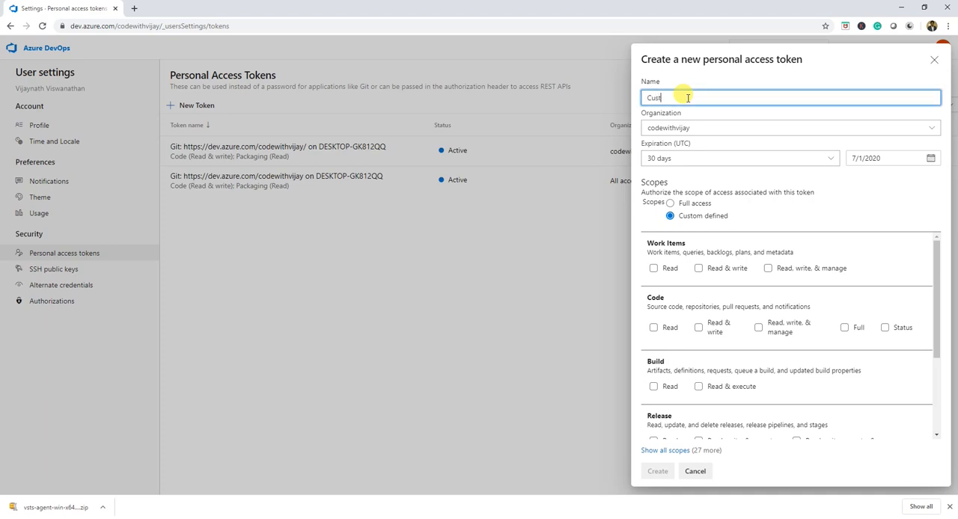
text(om)
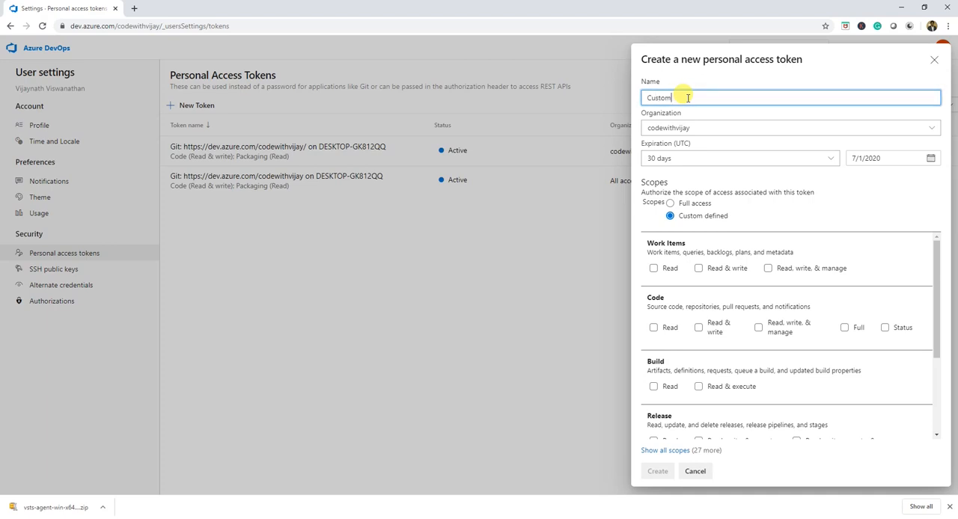
text(Azure)
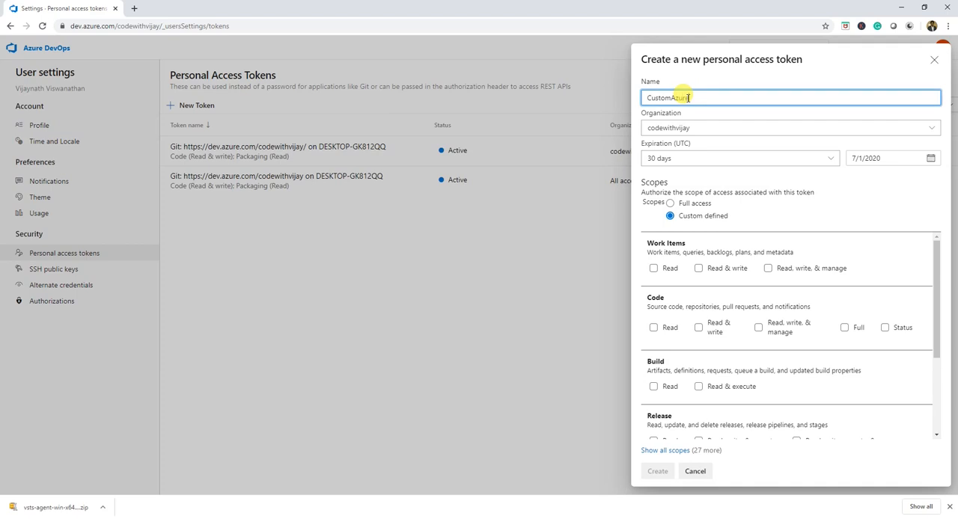
text(Agent)
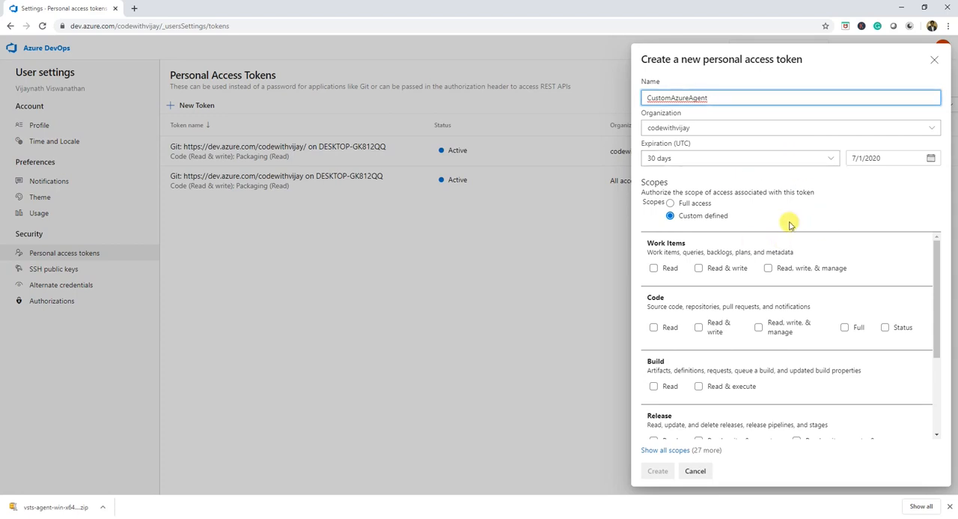
- Create the CustomAzureAgent token with full access scope and copy the generated token
click(671, 203)
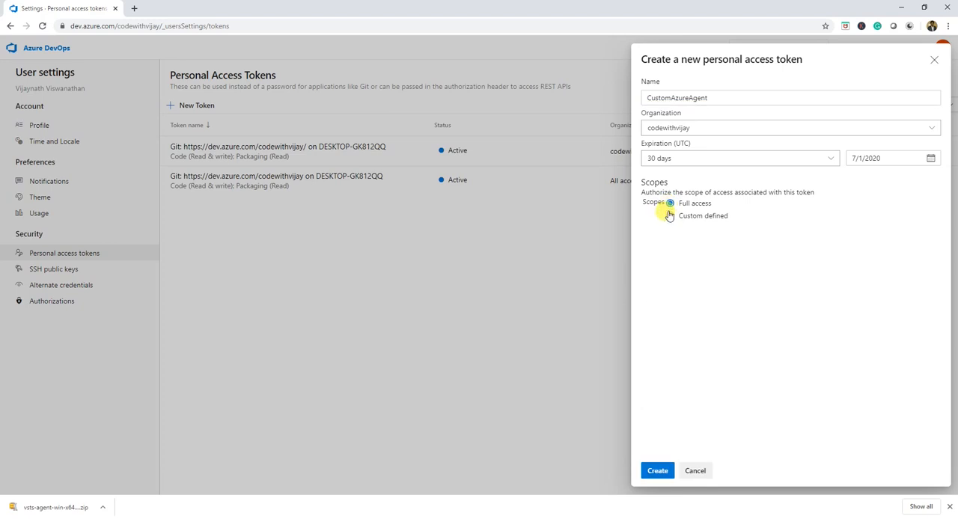
click(669, 215)
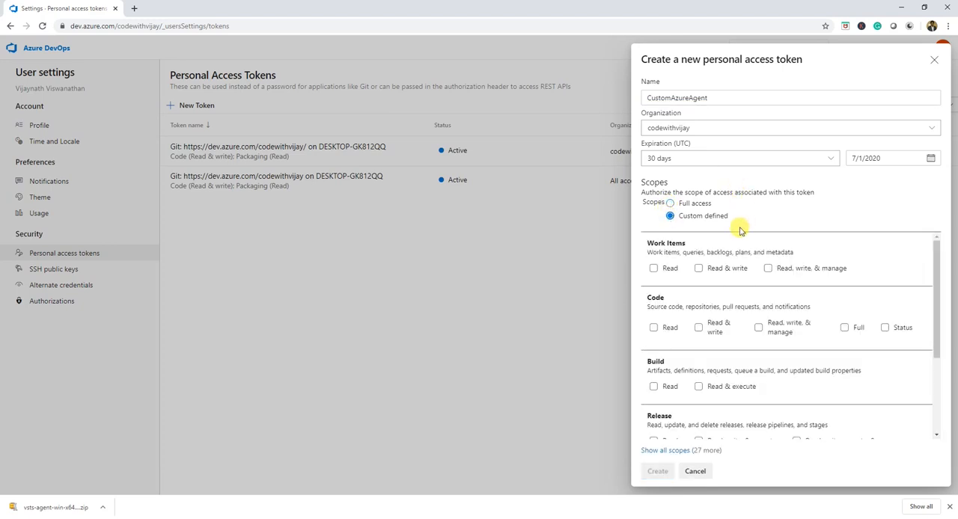
click(671, 205)
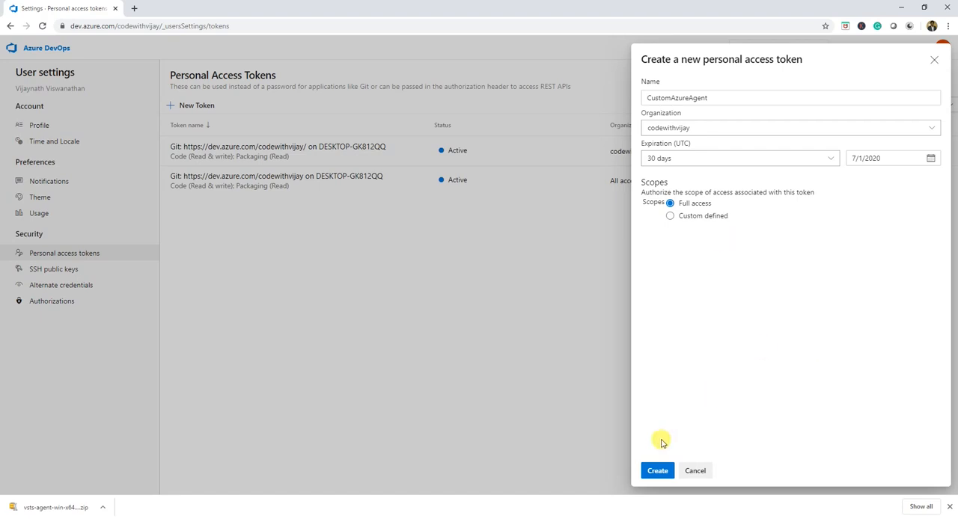
click(658, 469)
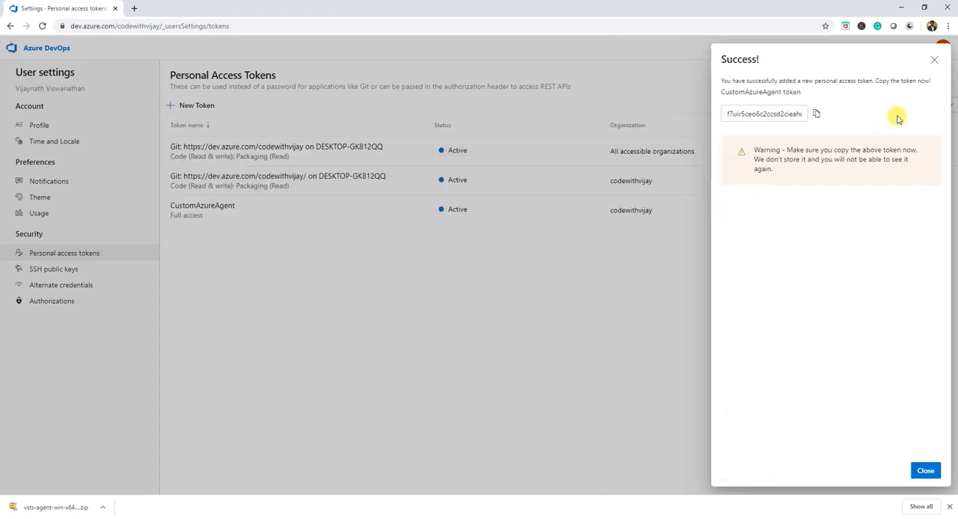
click(817, 115)
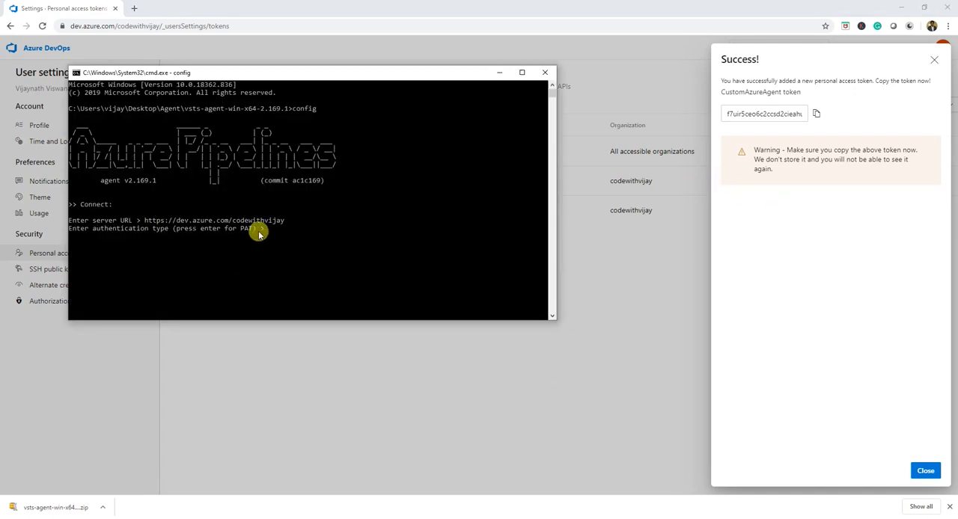
- Accept personal access token as the authentication type in the agent configuration and submit the copied personal access token
click(269, 233)
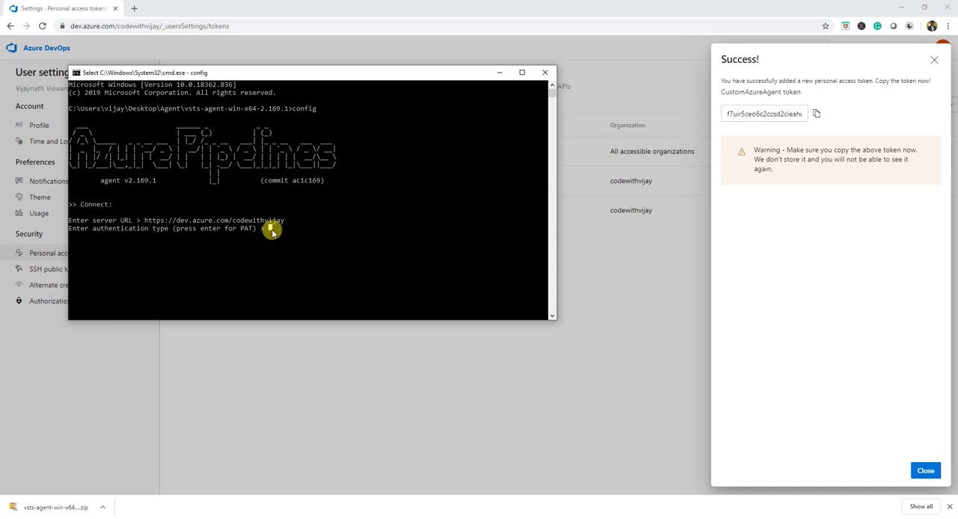
key(Return)
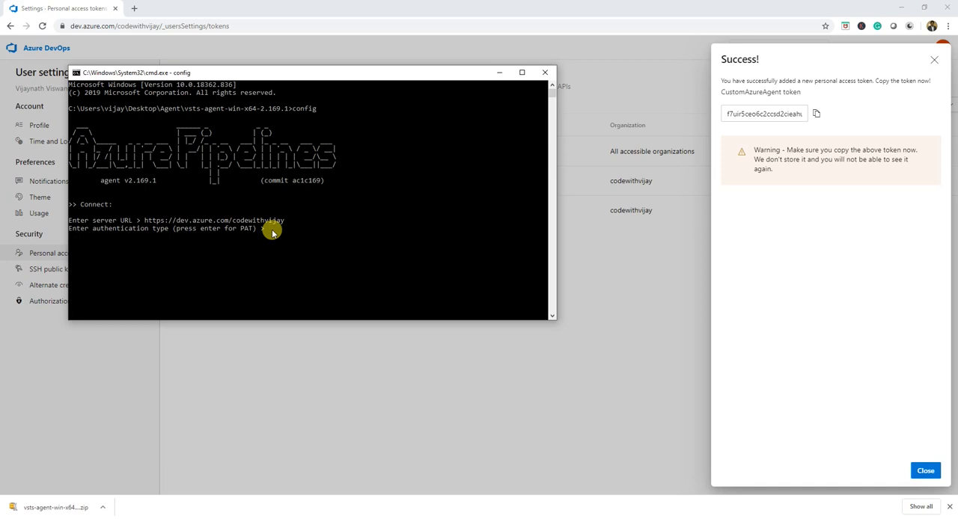
key(Return)
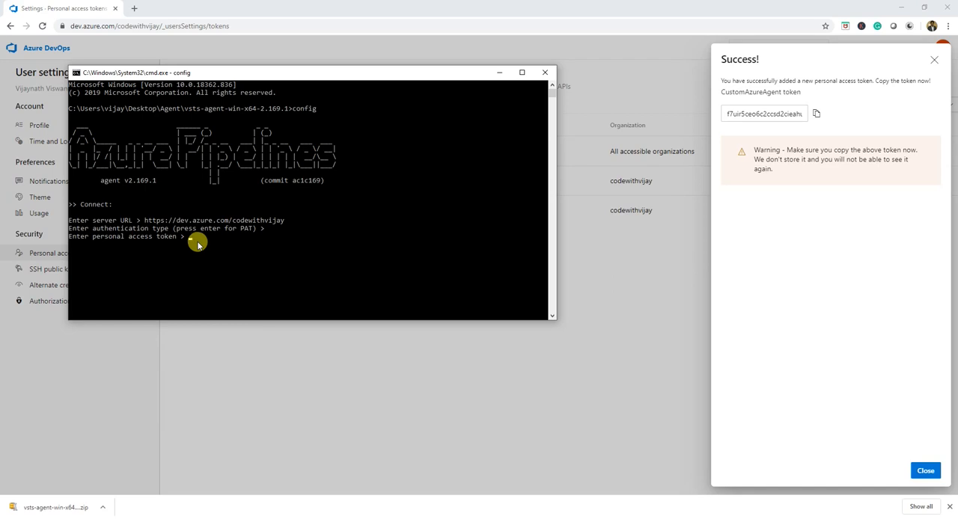
click(816, 114)
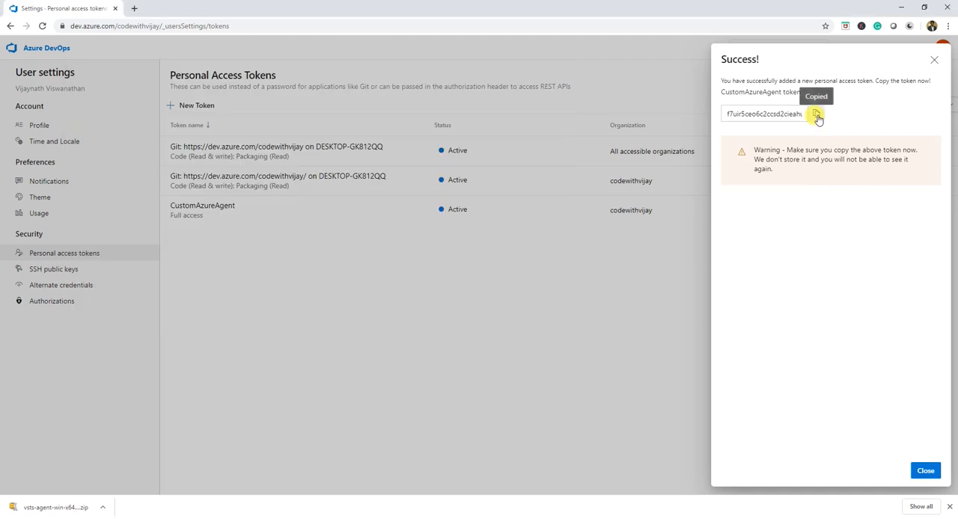
click(452, 518)
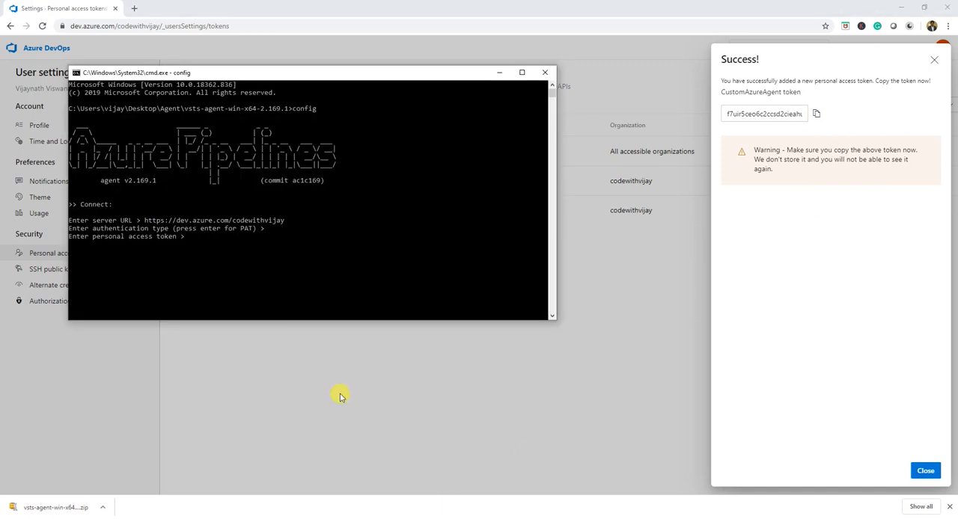
right_click(207, 253)
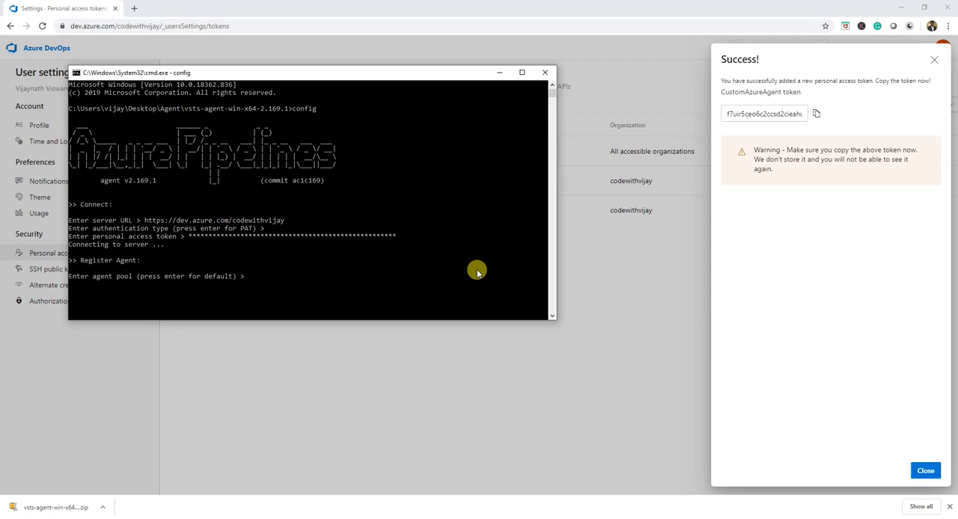
- Dismiss the new token's details and show the agent pools in the organization settings to look up the pool name
drag(303, 75, 433, 141)
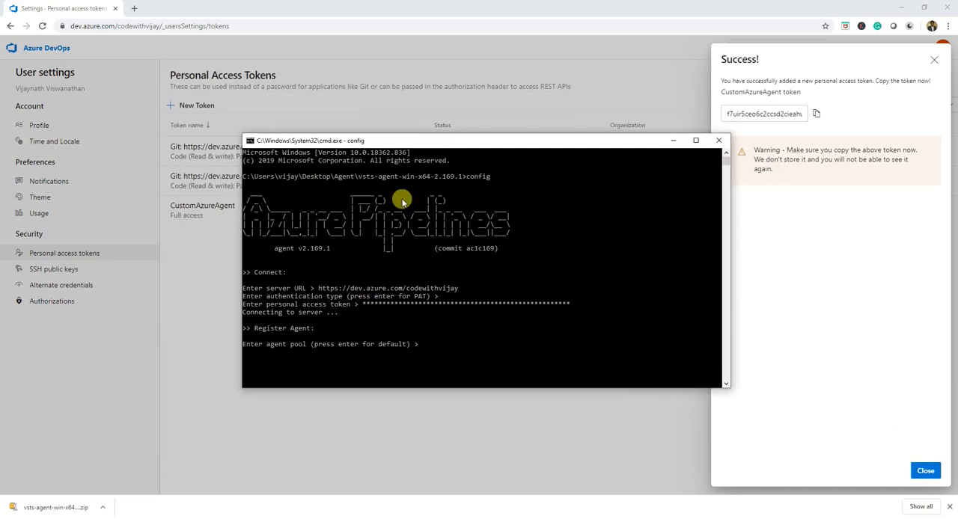
click(269, 413)
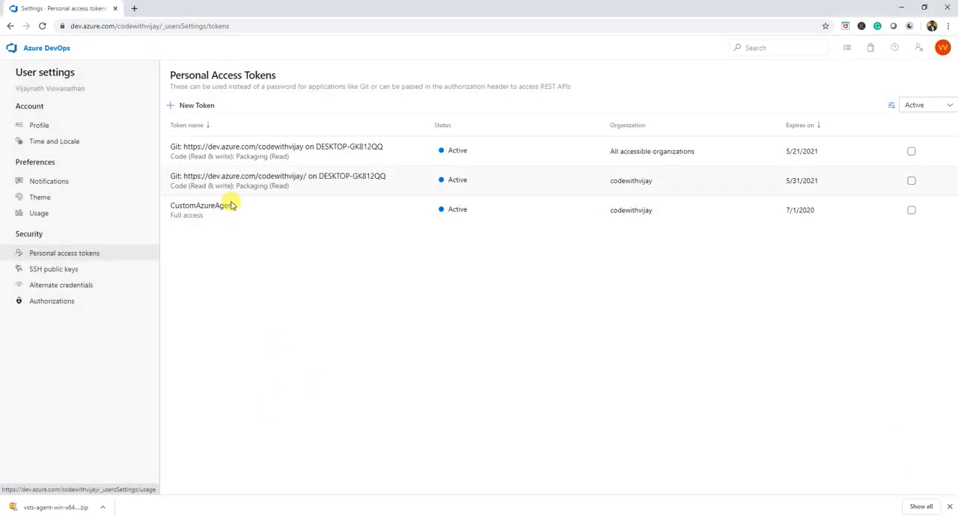
click(62, 54)
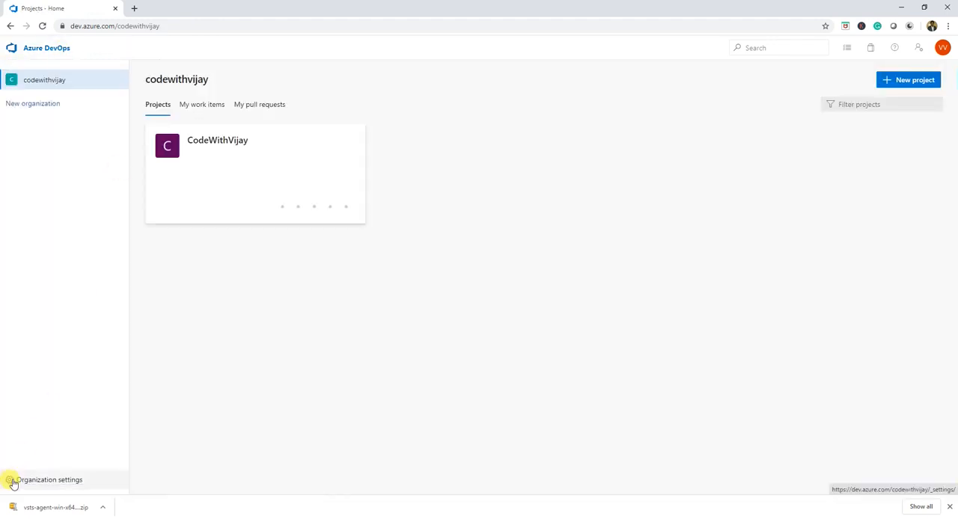
click(12, 482)
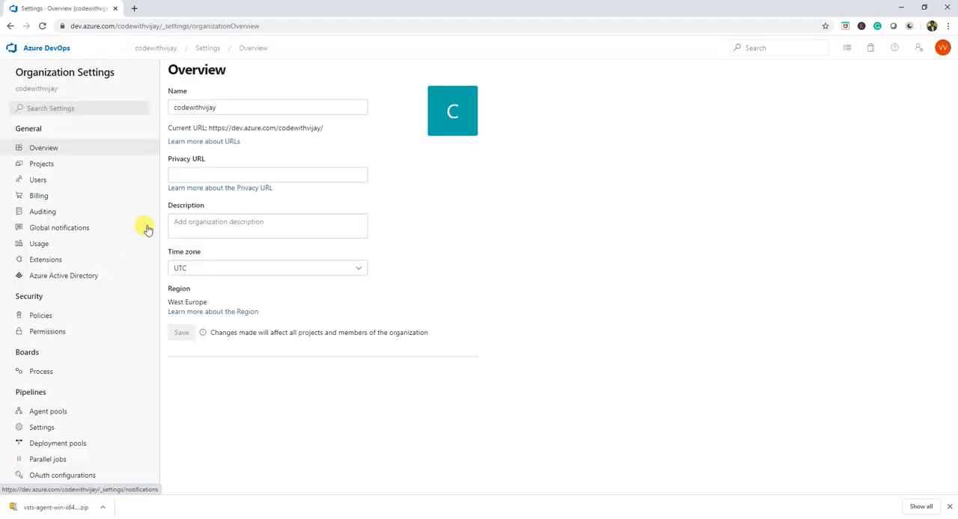
click(52, 413)
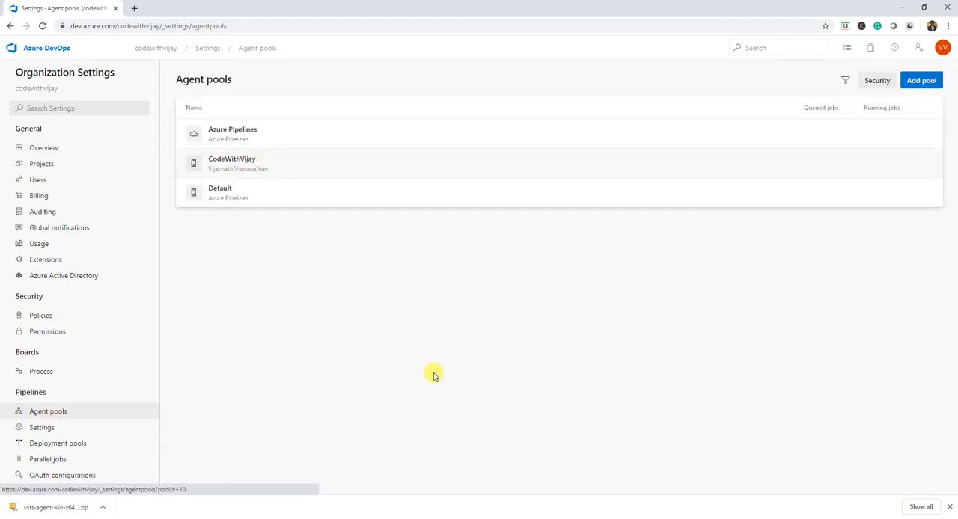
- Enter CodeWithVijay as the agent pool in the agent configuration prompt
click(468, 518)
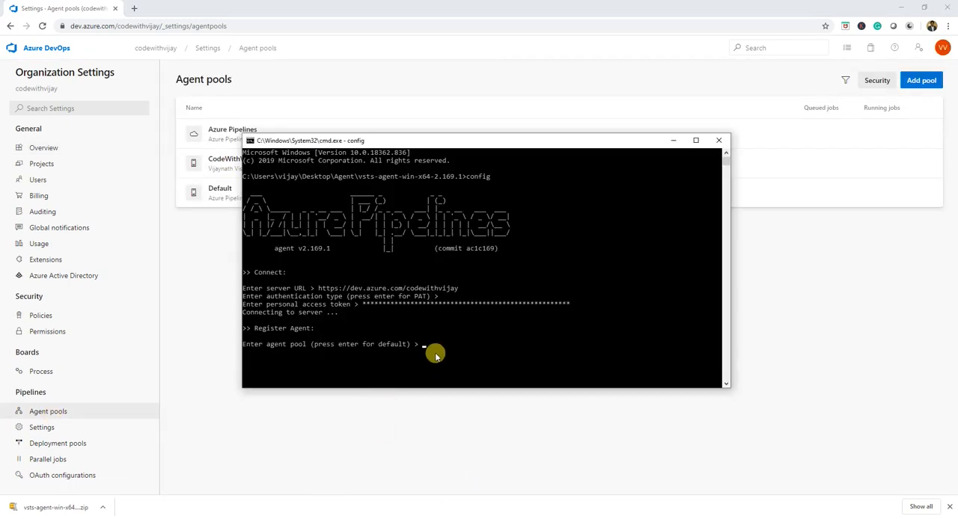
text(CodeWithVijay)
key(Return)
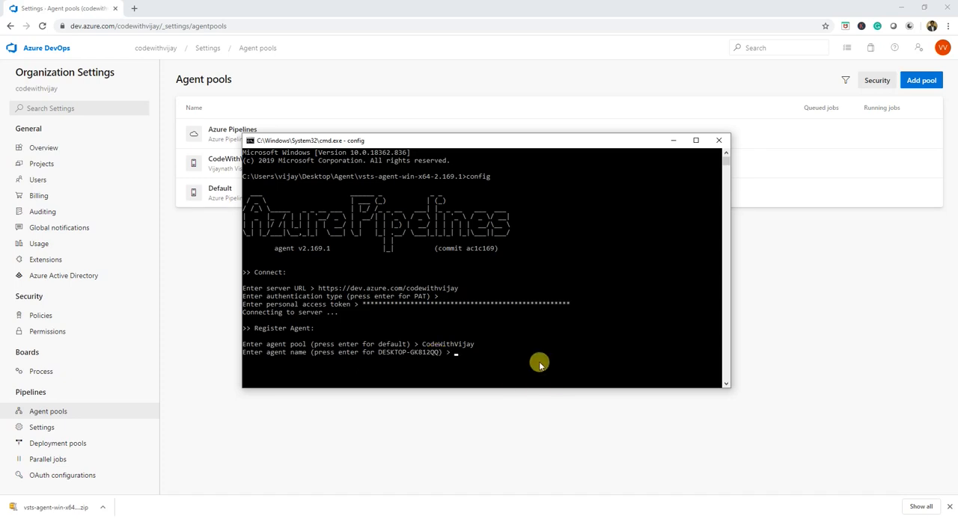
- Name the agent VijaysAgent and register it with the server
text(VijaysAgent)
key(Return)
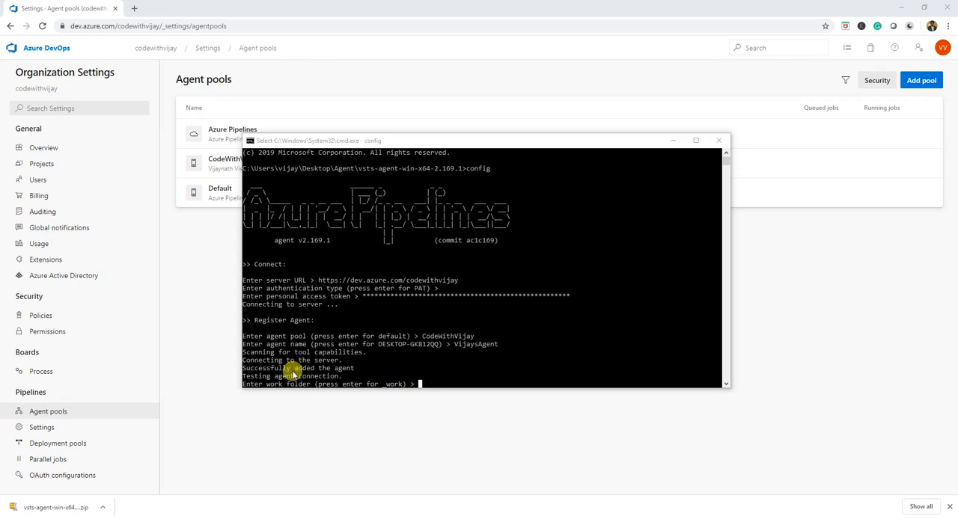
- Set the work folder to the copied path of the desktop's Agent\Agent folder and accept the default N for service and autologon
click(423, 383)
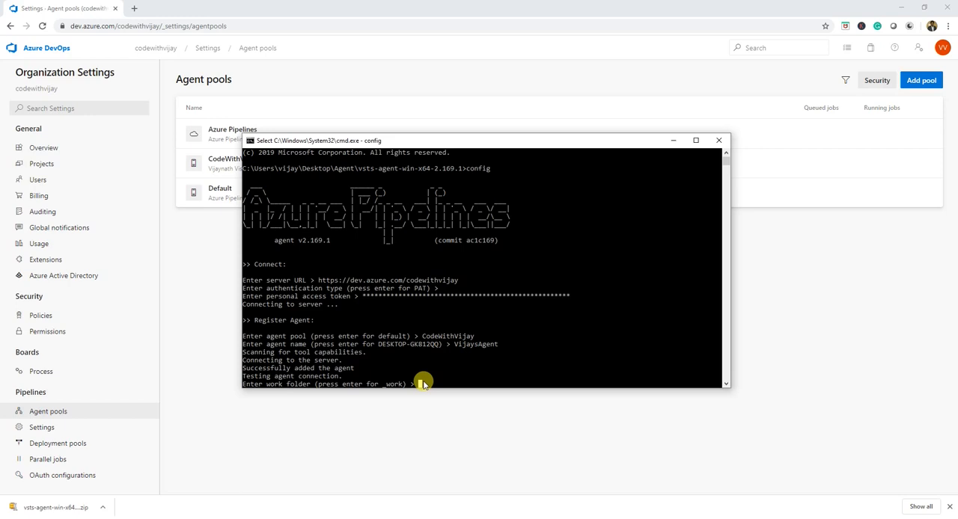
key(Escape)
click(417, 383)
key(Escape)
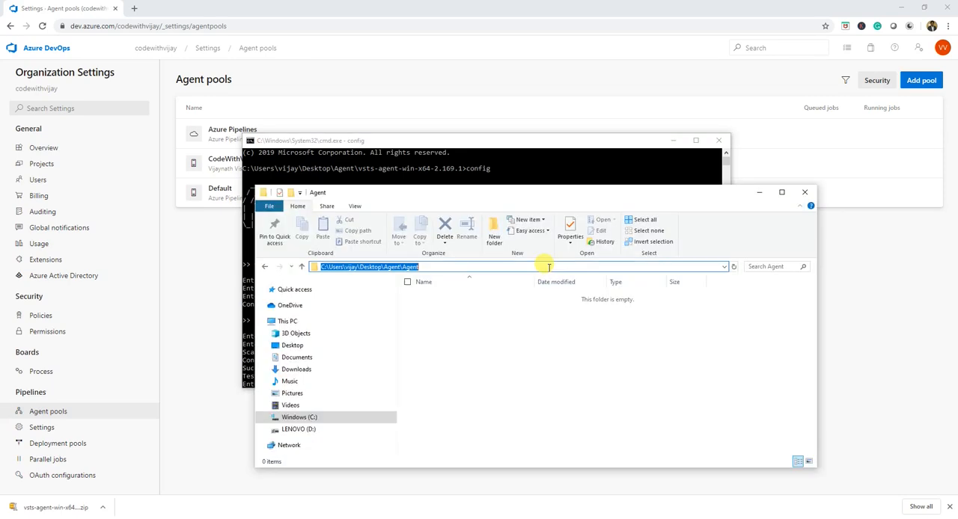
right_click(407, 267)
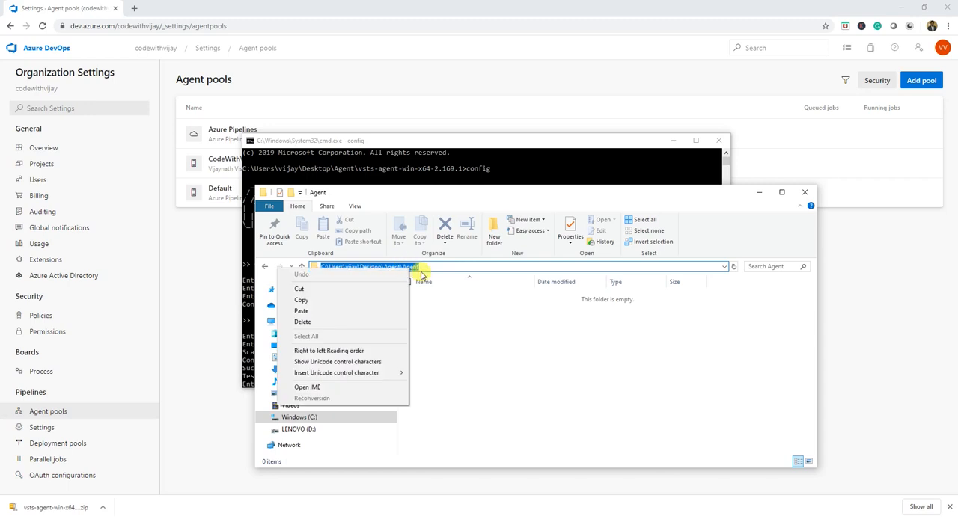
click(326, 301)
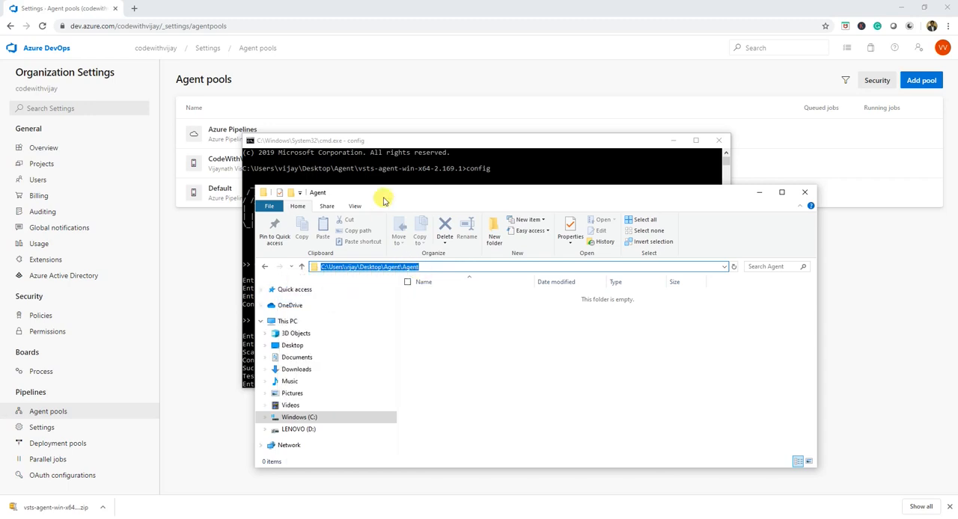
click(396, 167)
right_click(425, 382)
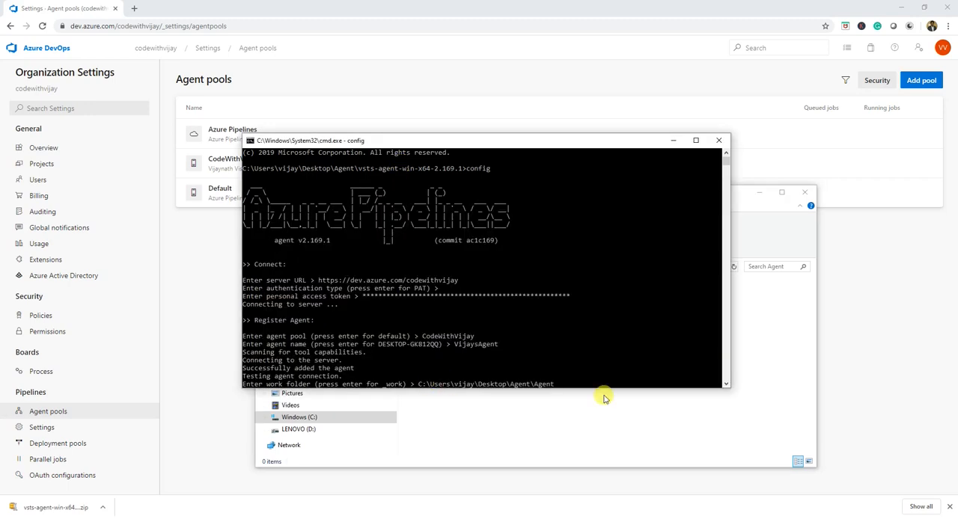
key(Return)
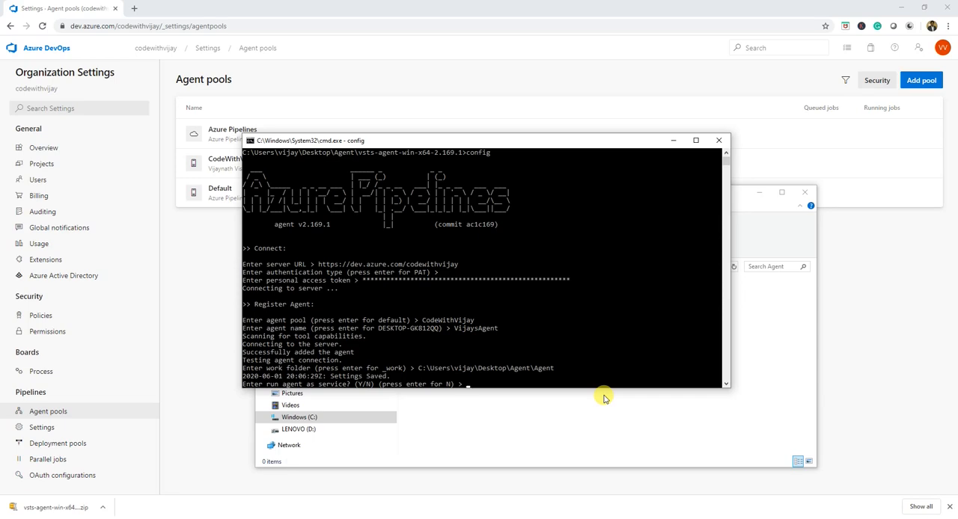
key(Return)
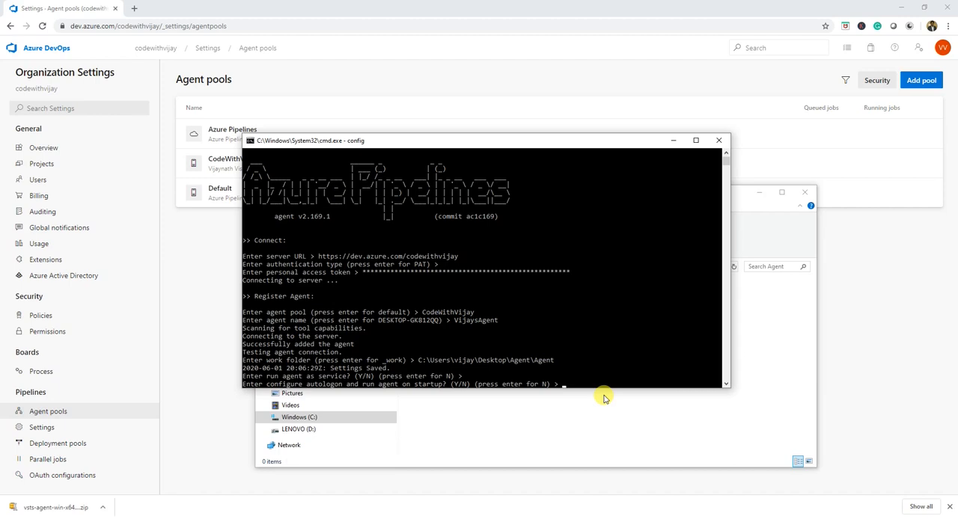
key(Return)
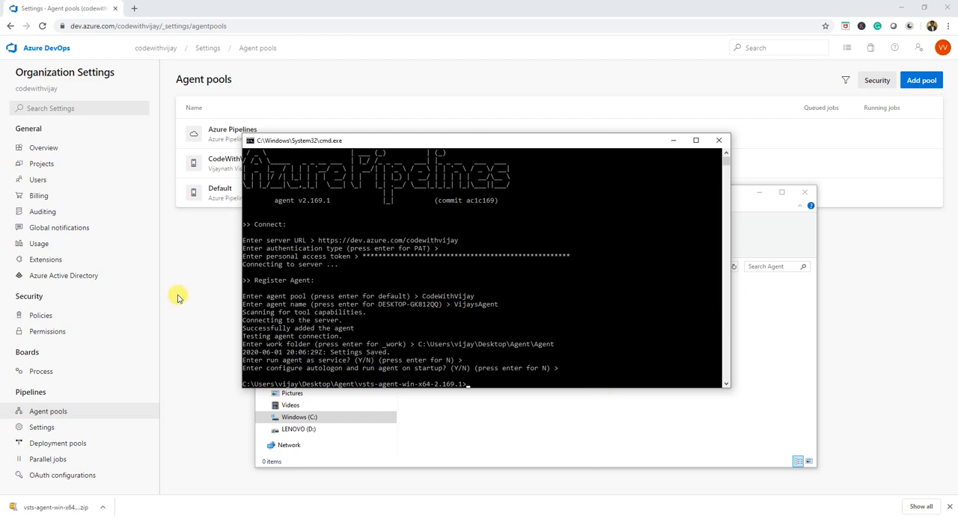
- Open the CodeWithVijay agent pool, reload it, and check its jobs and the status of its agents
click(197, 280)
click(243, 161)
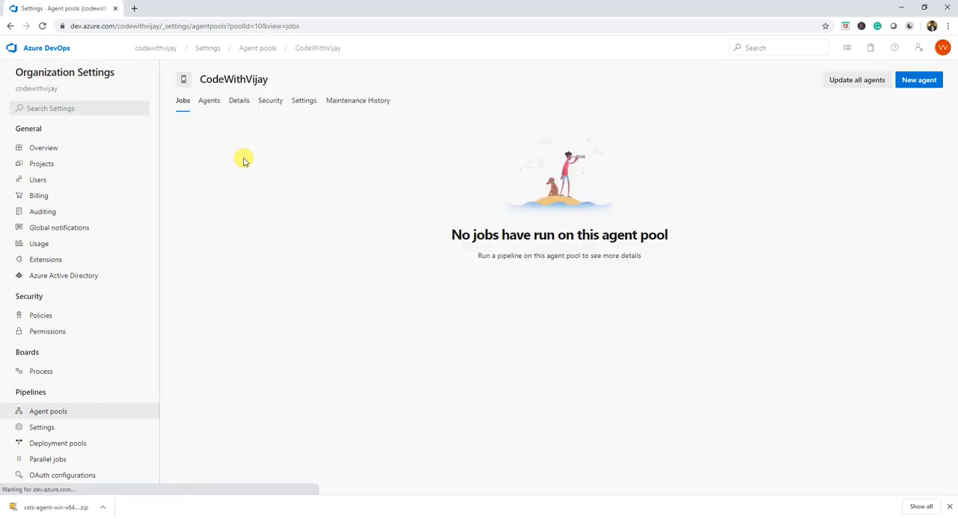
click(42, 26)
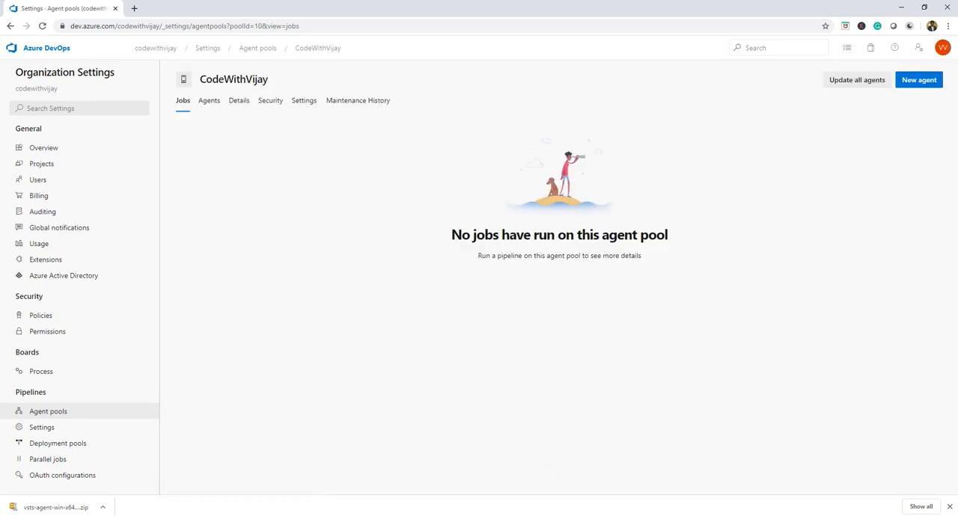
click(516, 517)
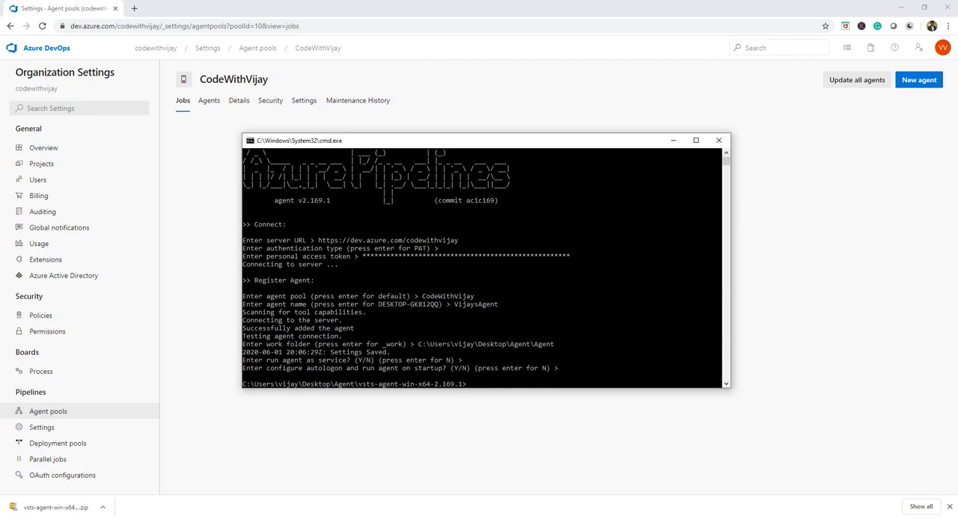
click(183, 153)
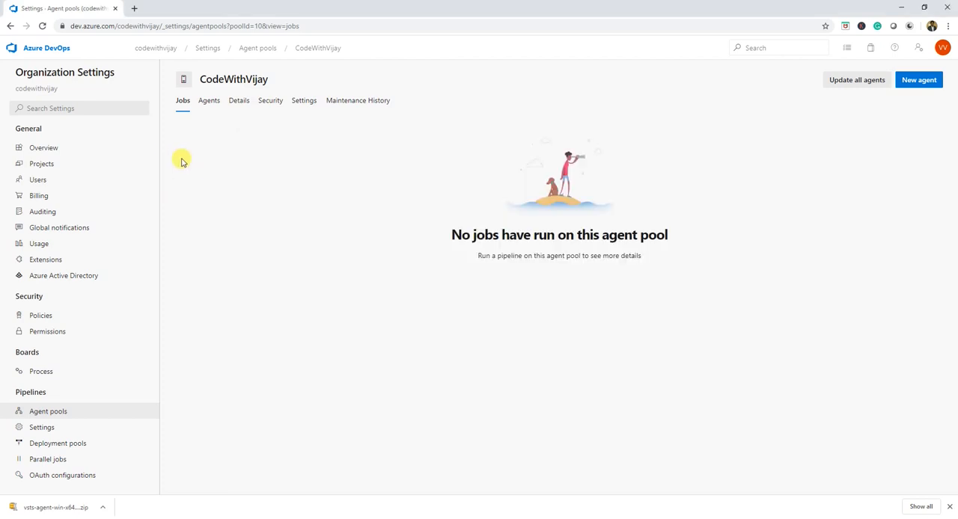
click(202, 109)
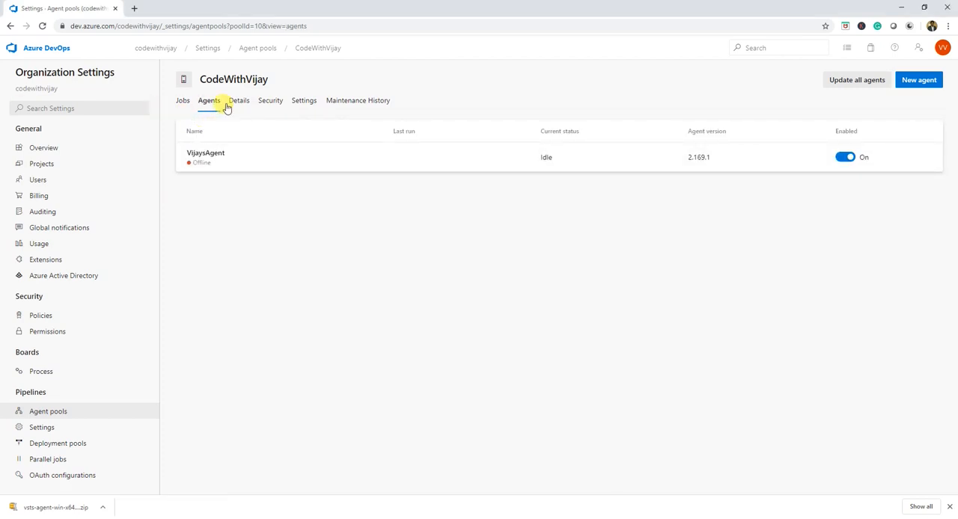
click(181, 102)
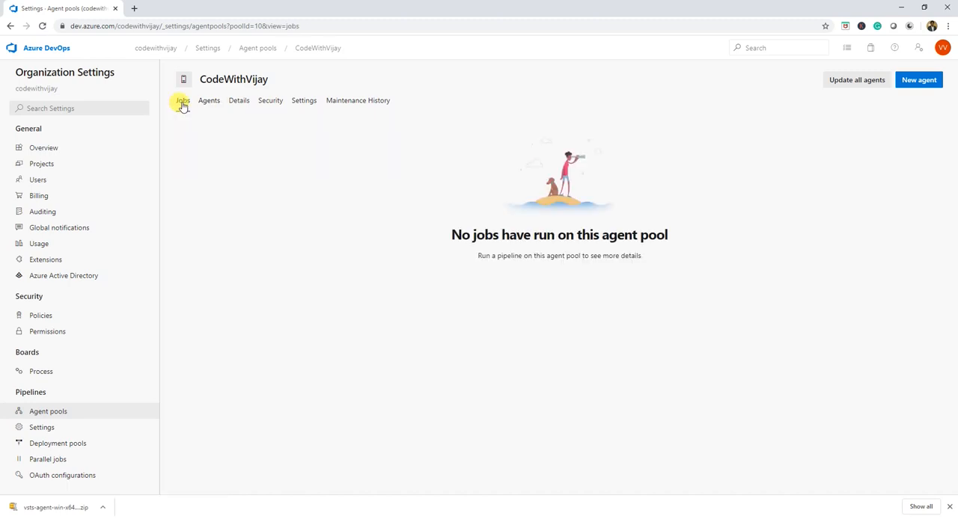
click(213, 104)
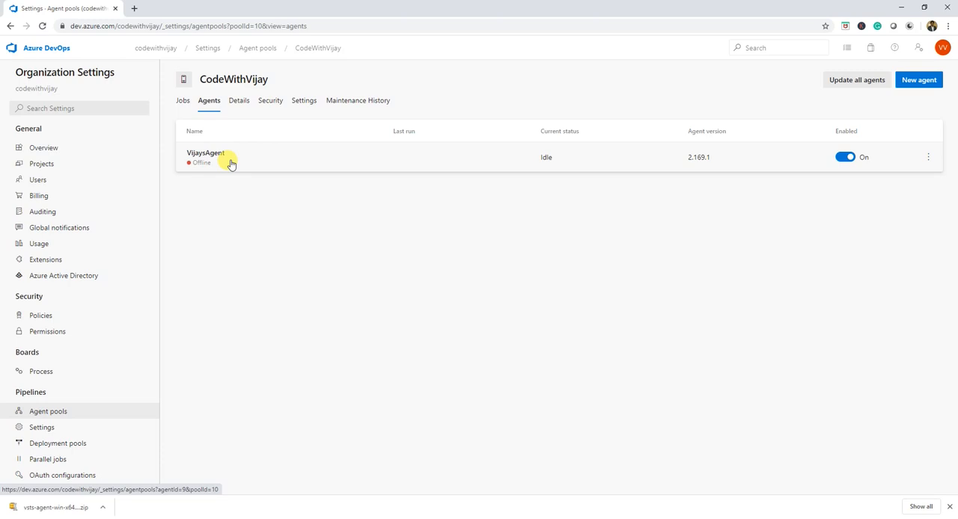
- Switch to the command prompt and start the configured agent with the run command
click(465, 517)
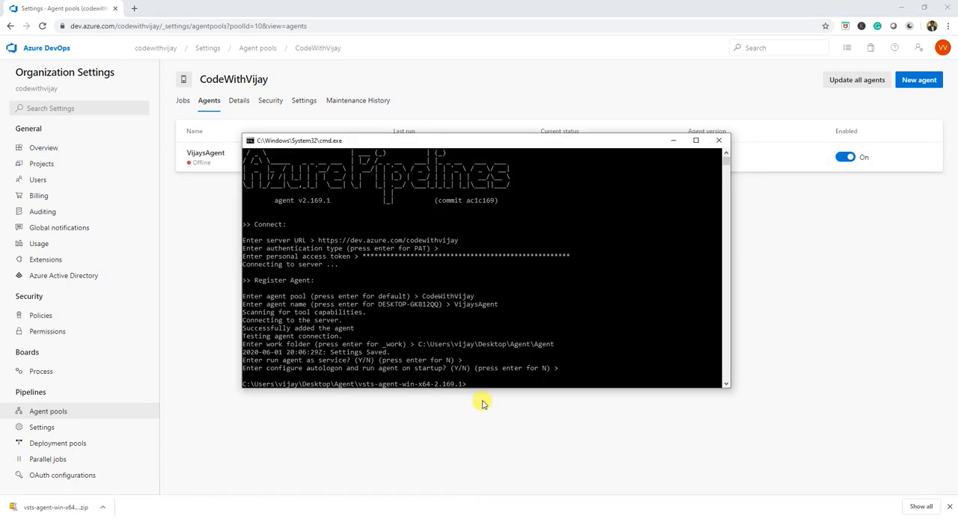
text(run)
key(Return)
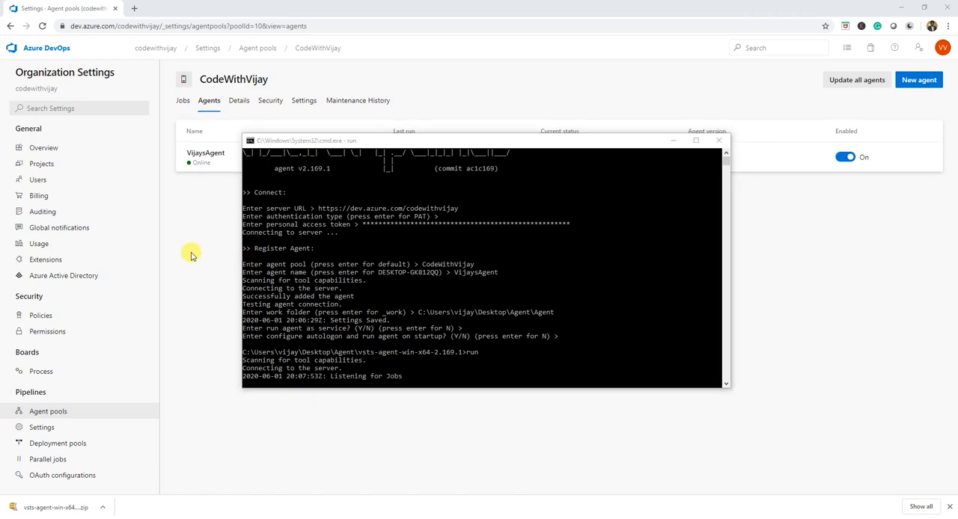
- Open the CodeWithVijay project's build pipeline for editing and set its agent pool to the private CodeWithVijay pool
click(48, 52)
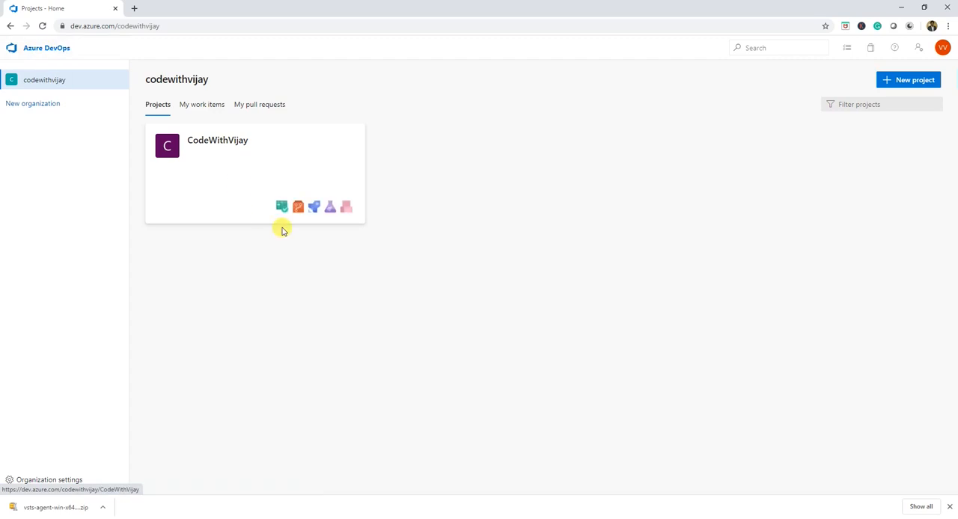
click(317, 208)
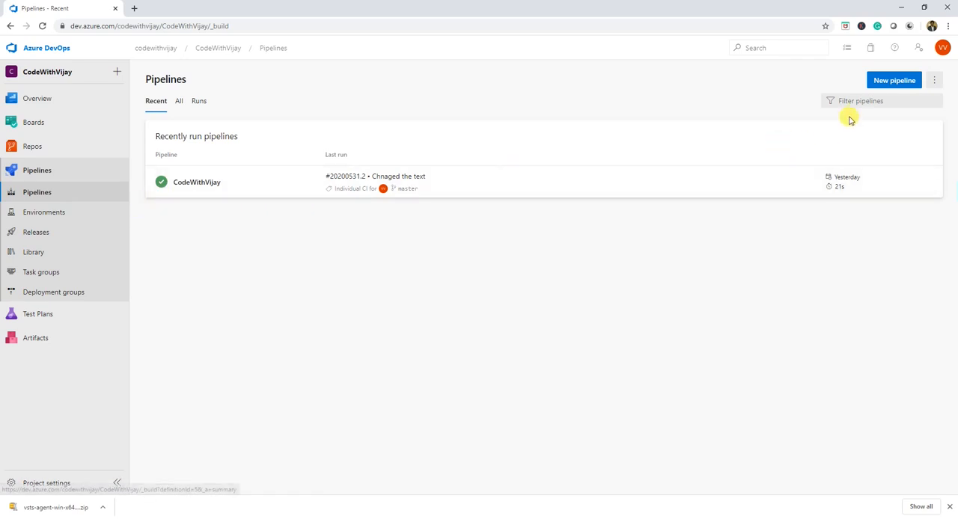
click(189, 184)
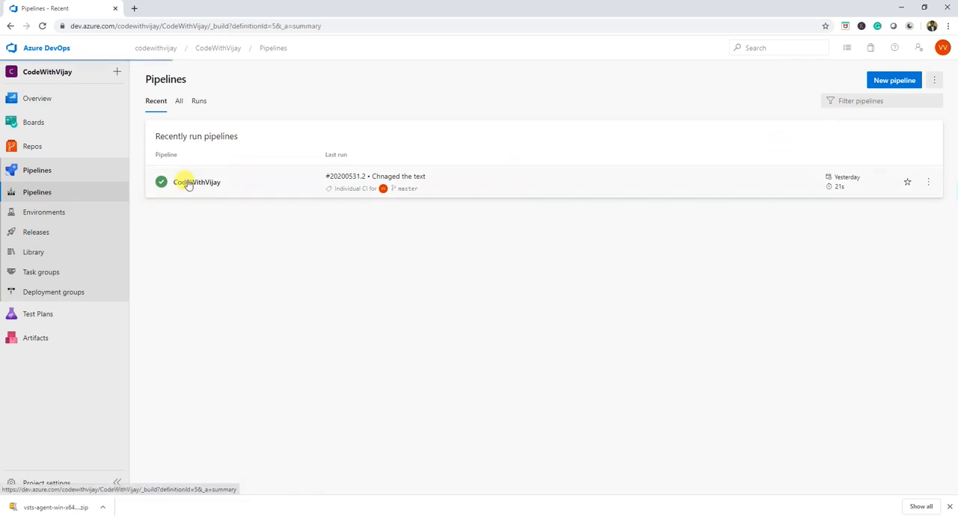
click(851, 80)
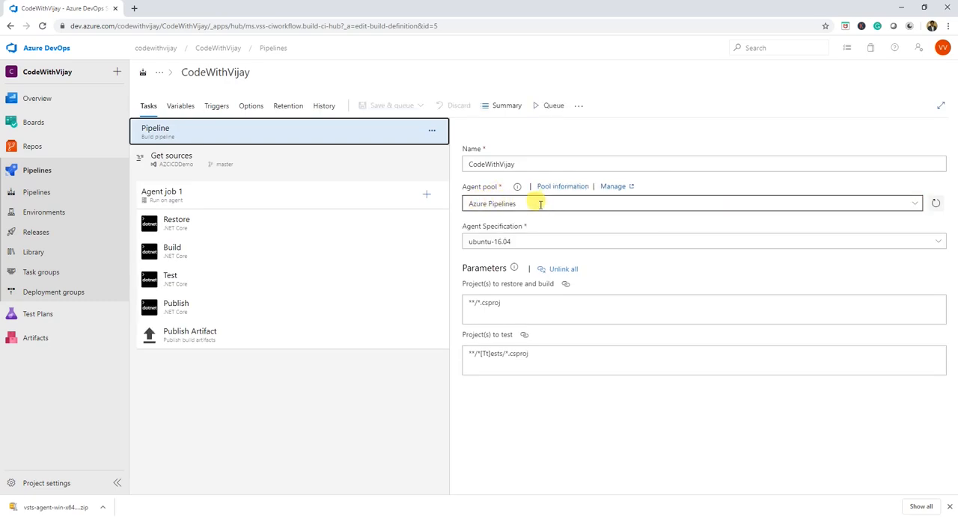
click(912, 204)
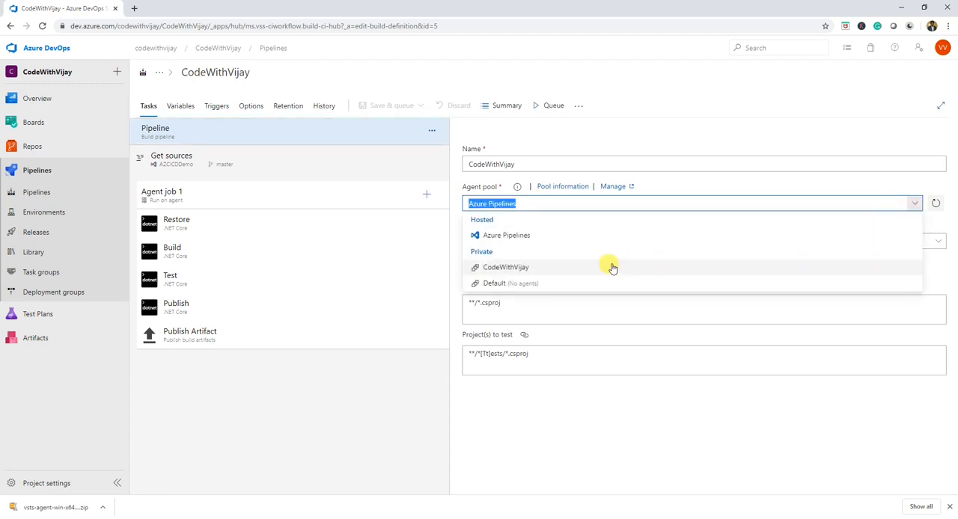
click(513, 270)
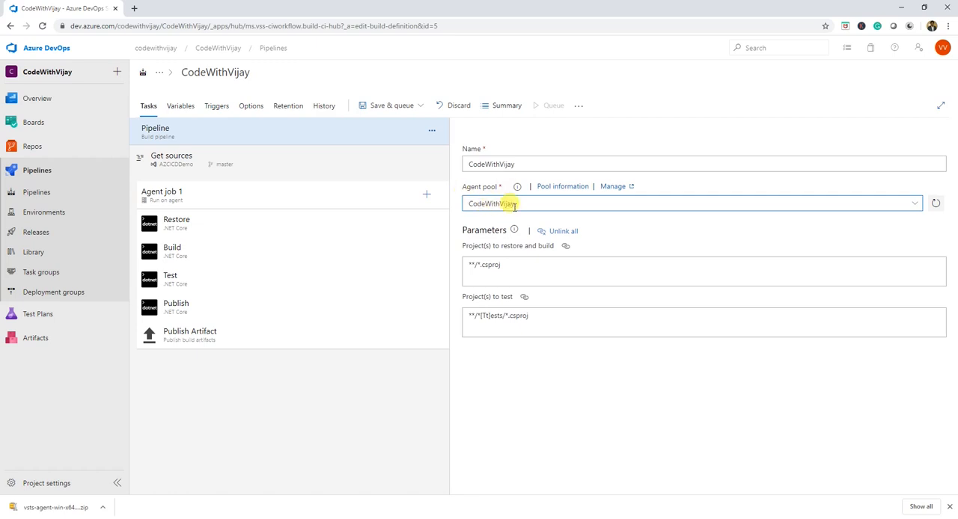
- Save the CodeWithVijay pipeline and run it on the CodeWithVijay agent pool, leaving the save comment empty
click(389, 107)
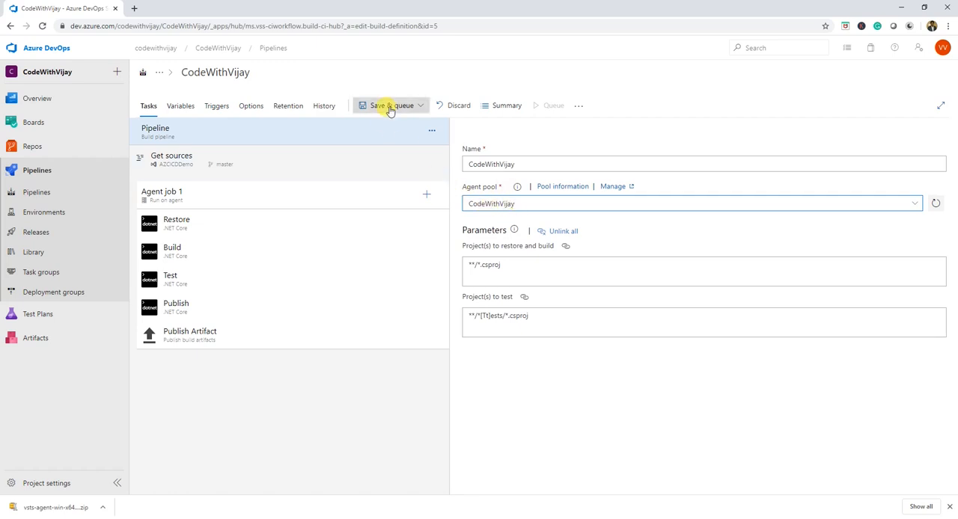
click(392, 125)
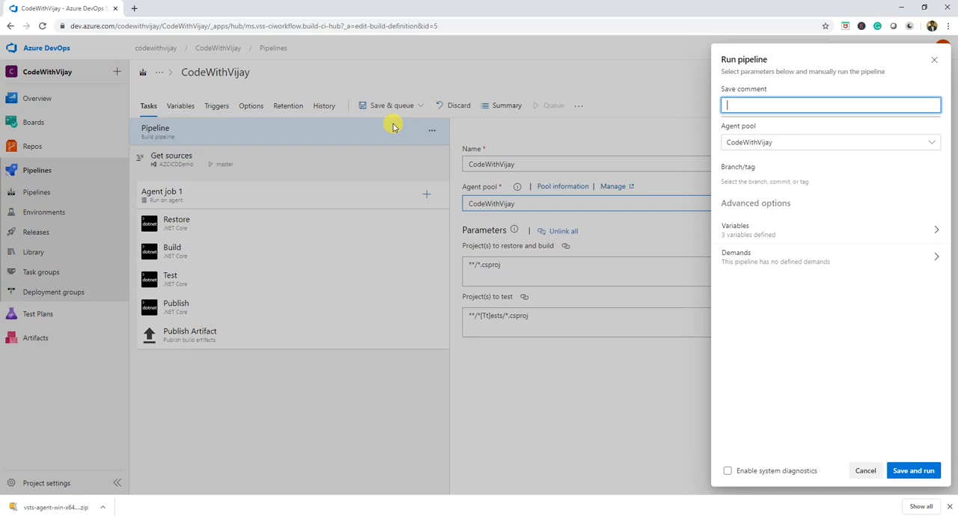
click(906, 471)
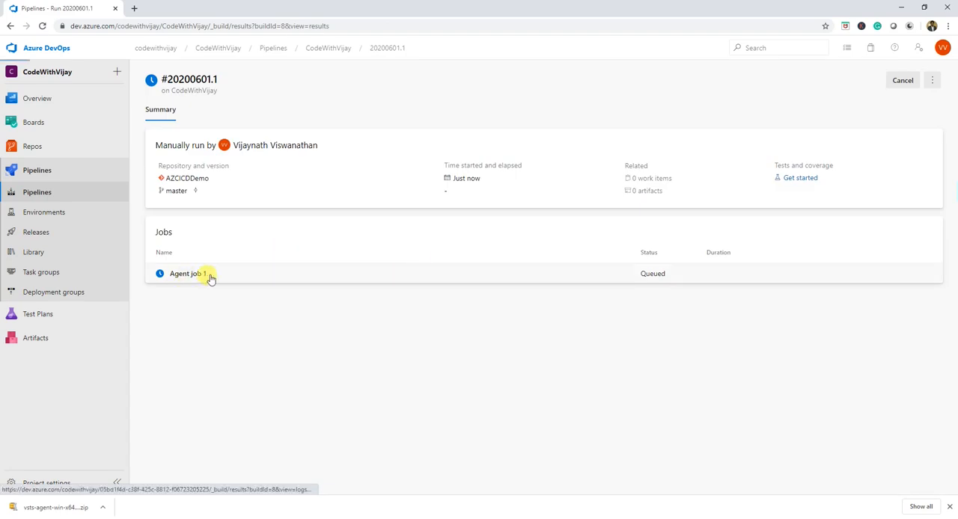
- Open the log of Agent job 1 in the new run and check which agent executes it
click(207, 274)
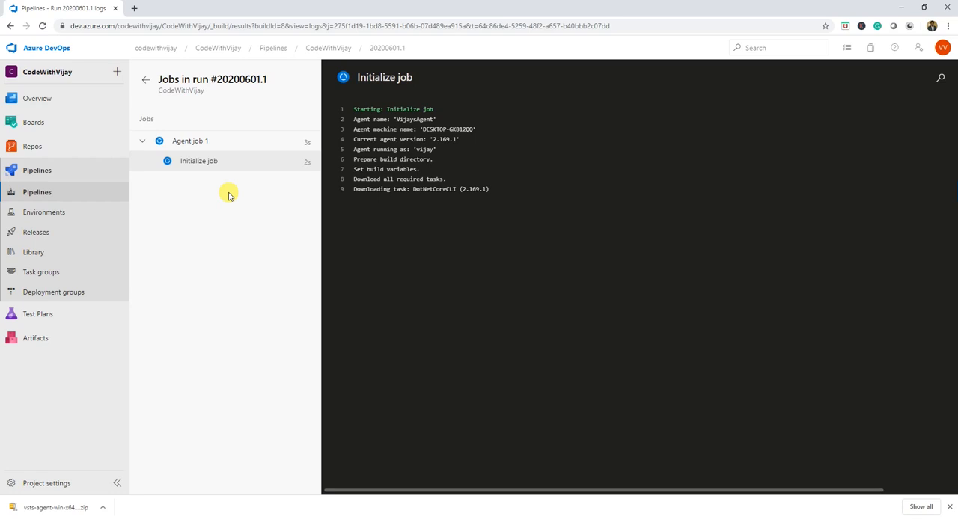
drag(393, 119, 430, 111)
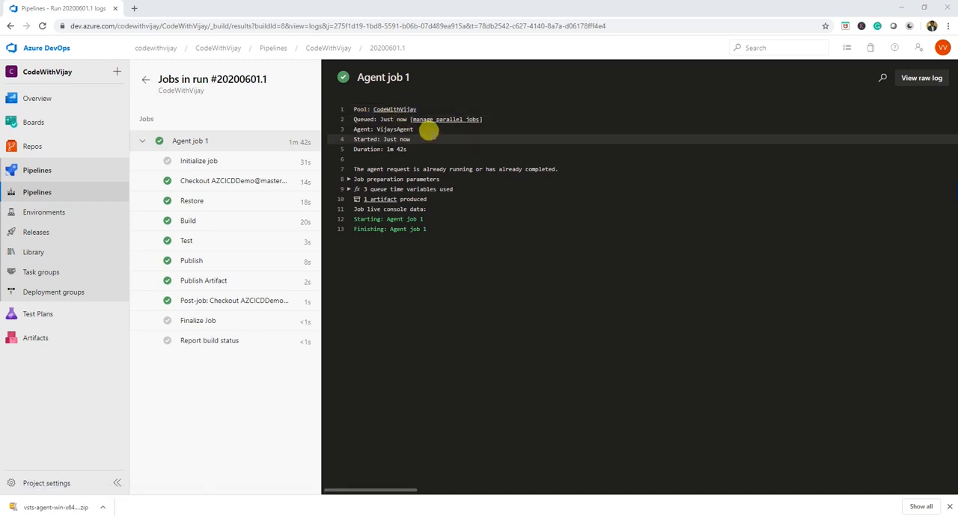
double_click(389, 129)
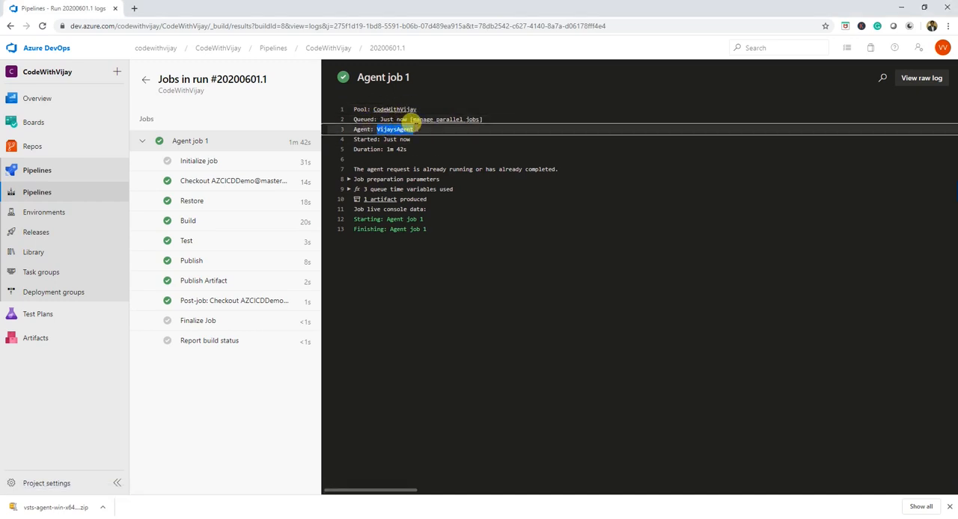